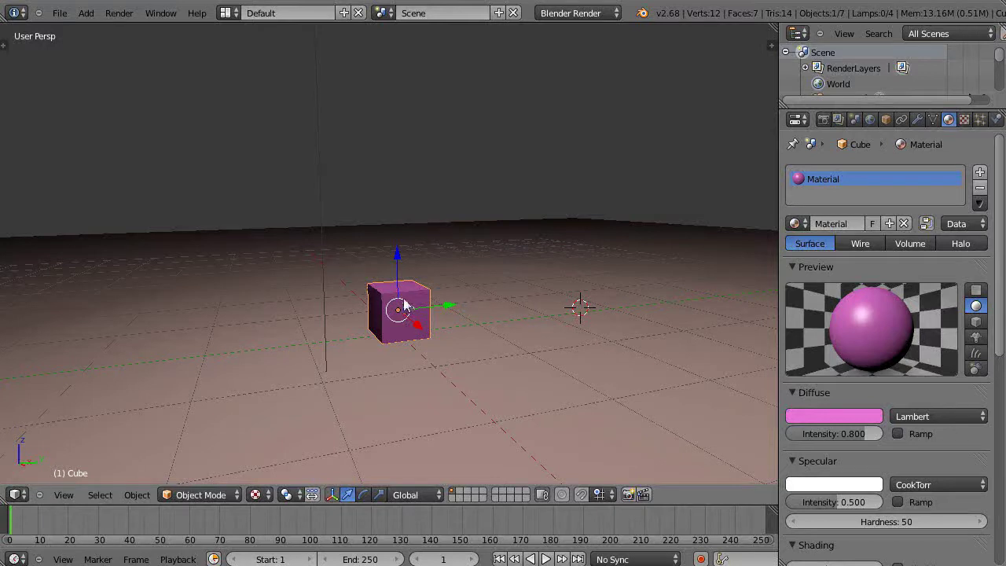
Step: Nudge the pink cube slightly along Y and widen the Properties editor
{"action": "left_click", "coordinate": [437, 343]}
{"action": "scroll", "coordinate": [442, 356], "scroll_direction": "up", "scroll_amount": 2}
{"action": "scroll", "coordinate": [442, 356], "scroll_direction": "down", "scroll_amount": 1}
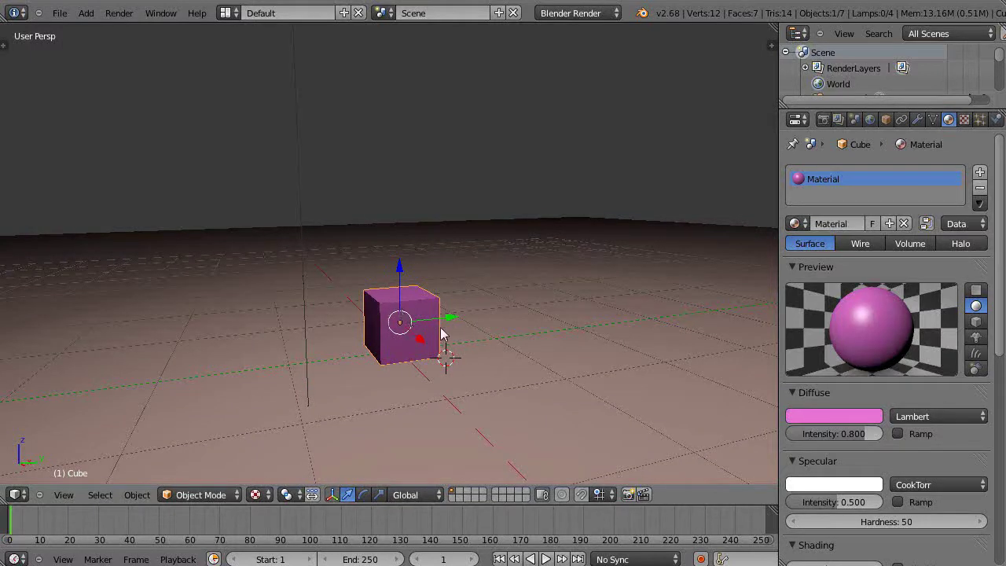
{"action": "left_click_drag", "start_coordinate": [451, 317], "coordinate": [486, 380]}
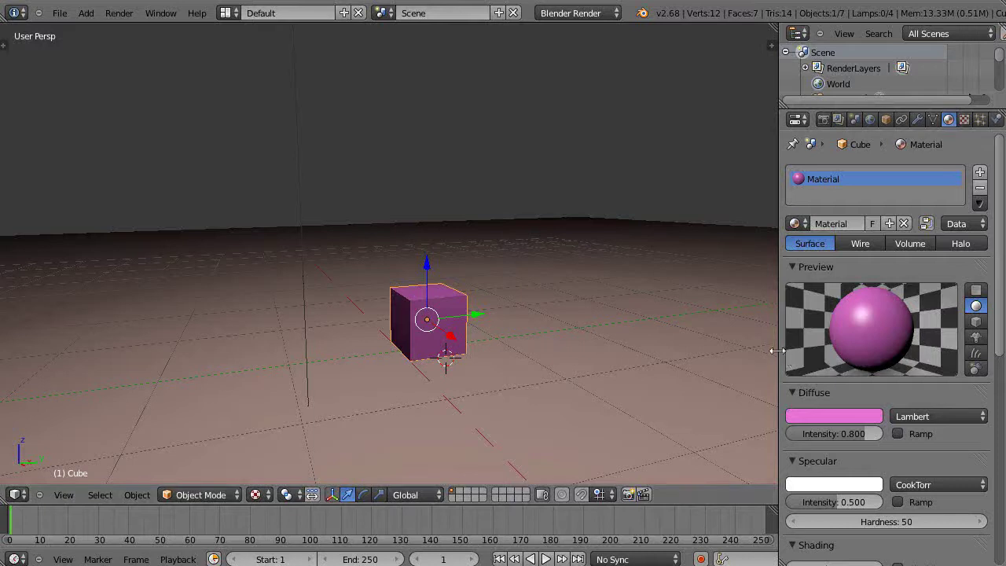
{"action": "left_click_drag", "start_coordinate": [777, 351], "coordinate": [770, 350]}
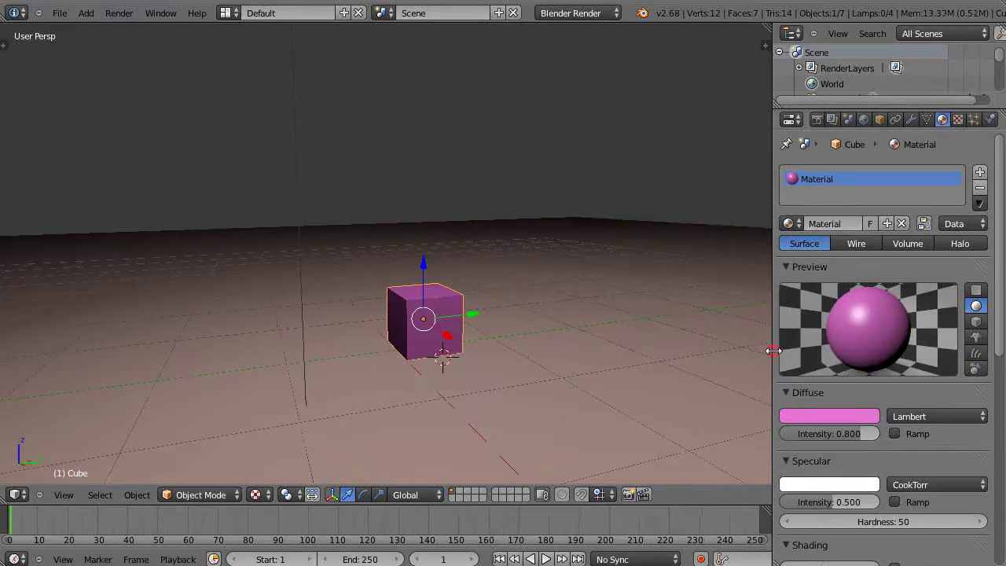
Step: Add Basis, Key 1 and Key 2 shape keys to the cube's mesh and select Key 1
{"action": "left_click", "coordinate": [928, 125]}
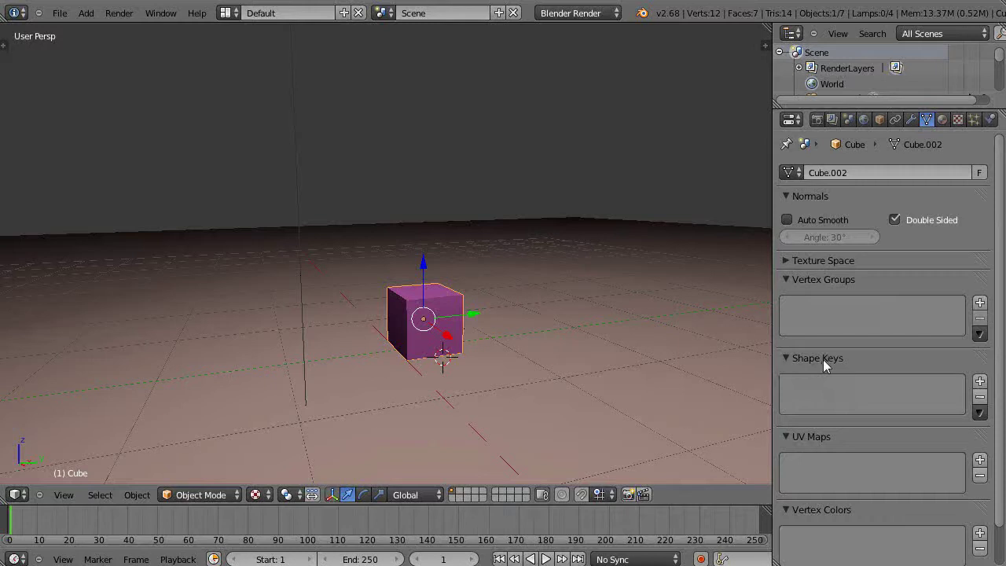
{"action": "left_click", "coordinate": [980, 383]}
{"action": "left_click", "coordinate": [980, 383]}
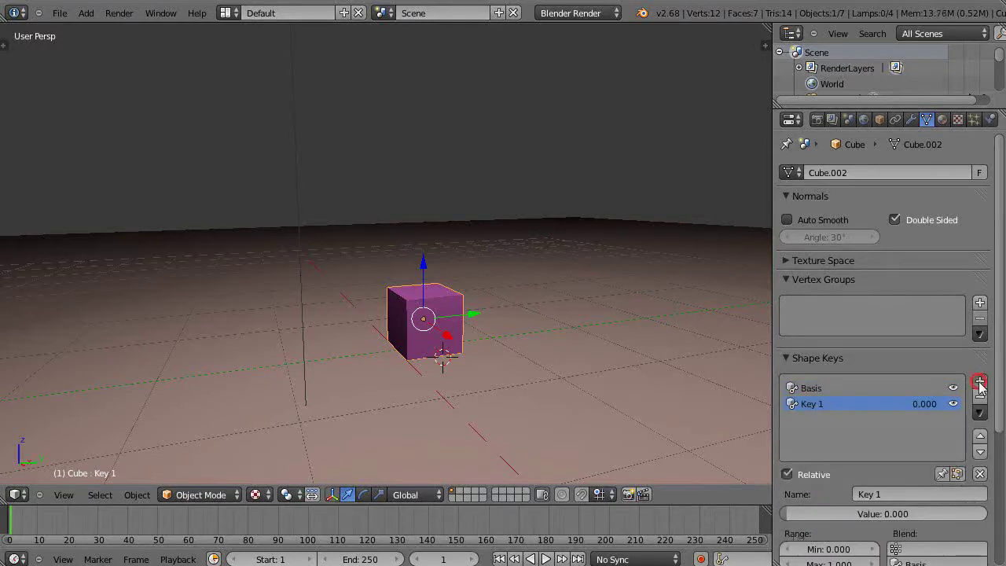
{"action": "left_click", "coordinate": [980, 383]}
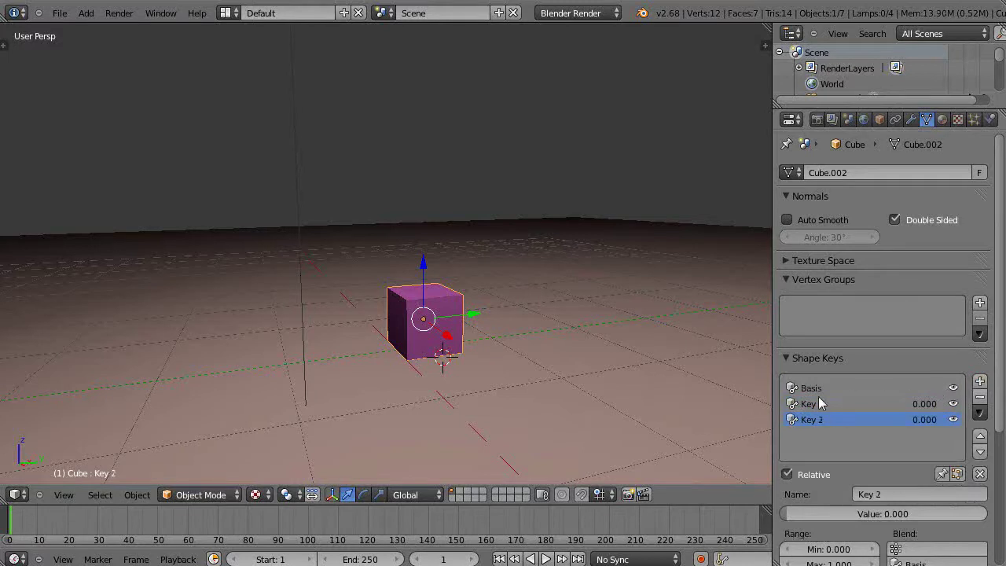
{"action": "left_click", "coordinate": [810, 390]}
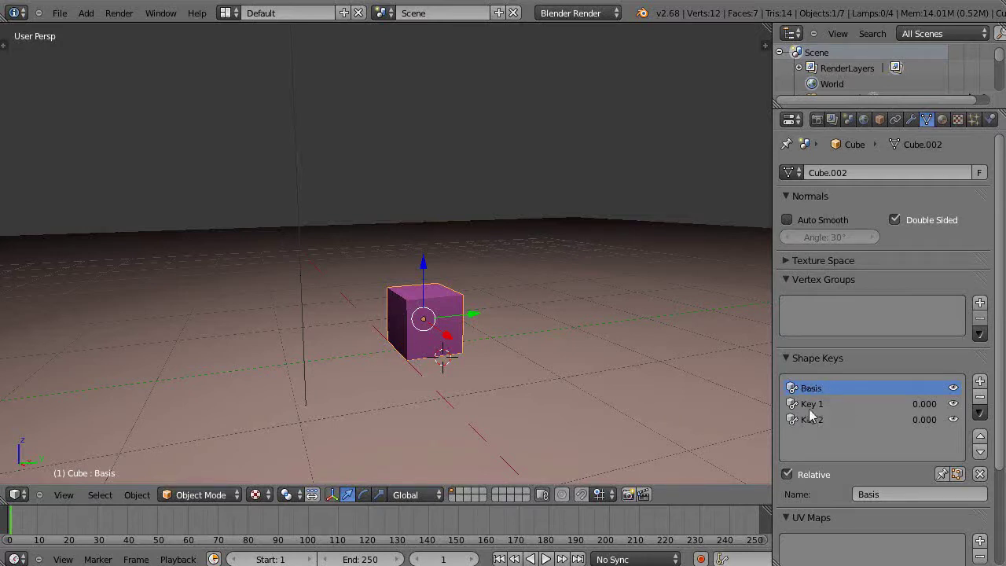
{"action": "left_click", "coordinate": [812, 405]}
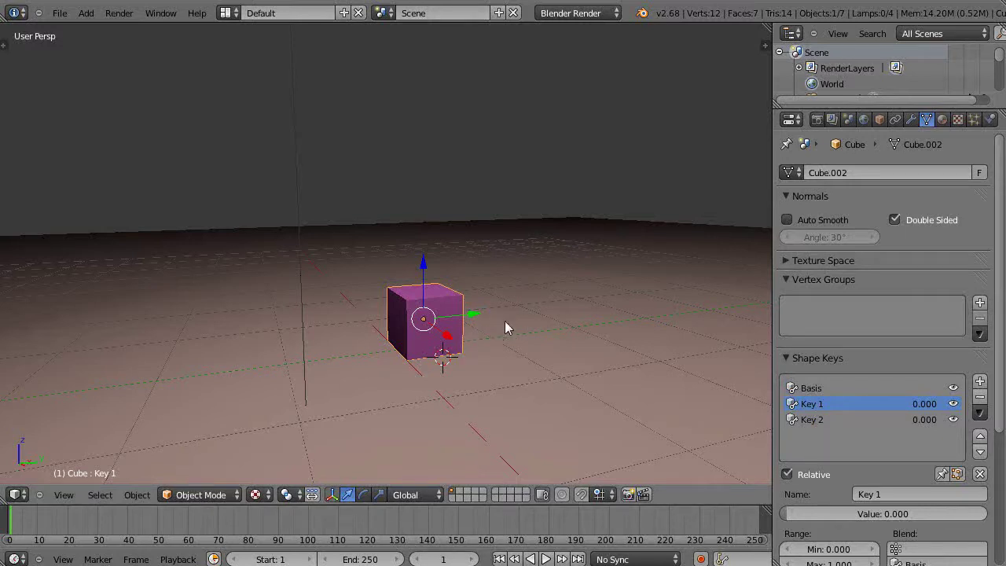
Step: Scale the whole cube up in Edit Mode to store the enlarged Key 1 shape
{"action": "key", "text": "Tab"}
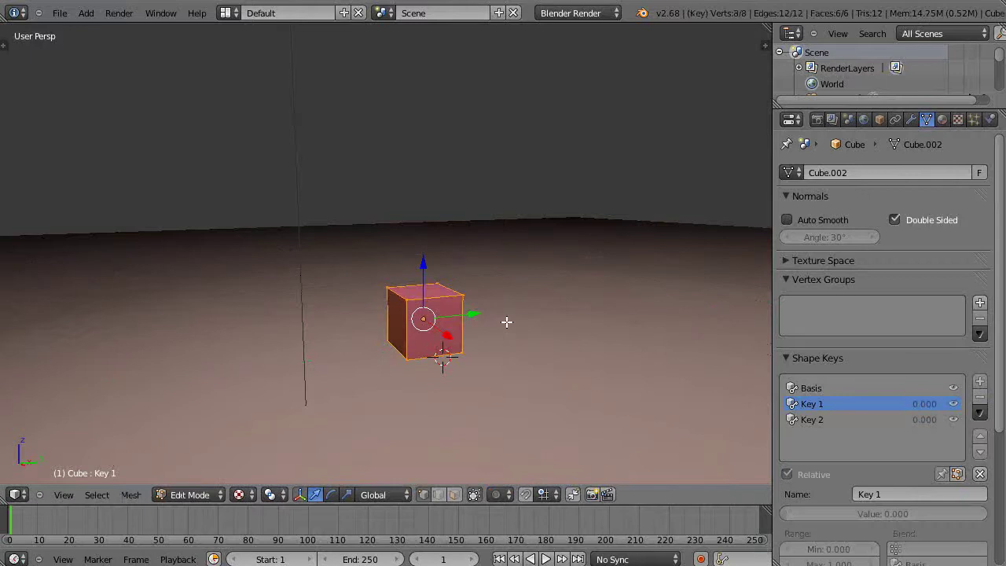
{"action": "key", "text": "s"}
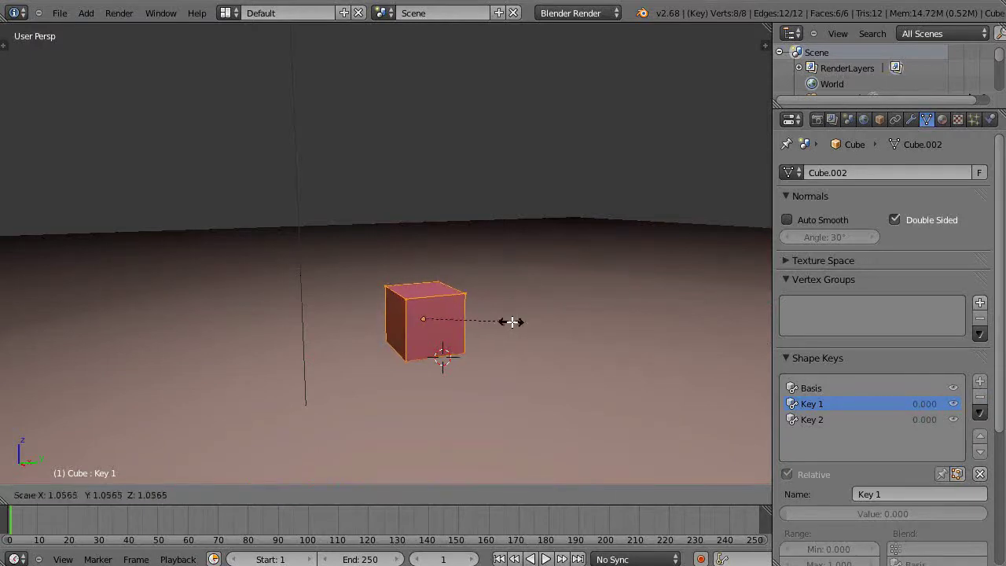
{"action": "left_click", "coordinate": [554, 335]}
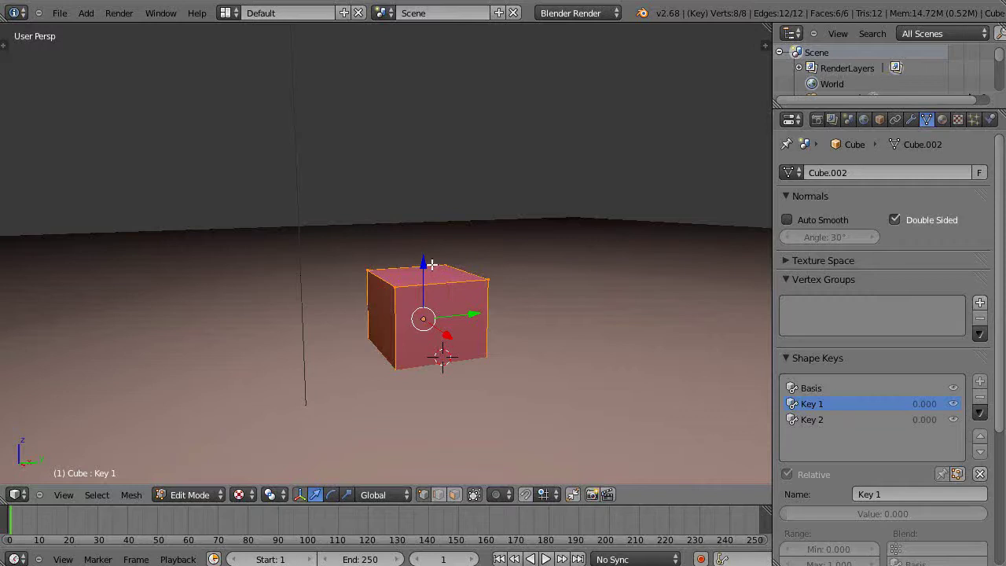
{"action": "key", "text": "Tab"}
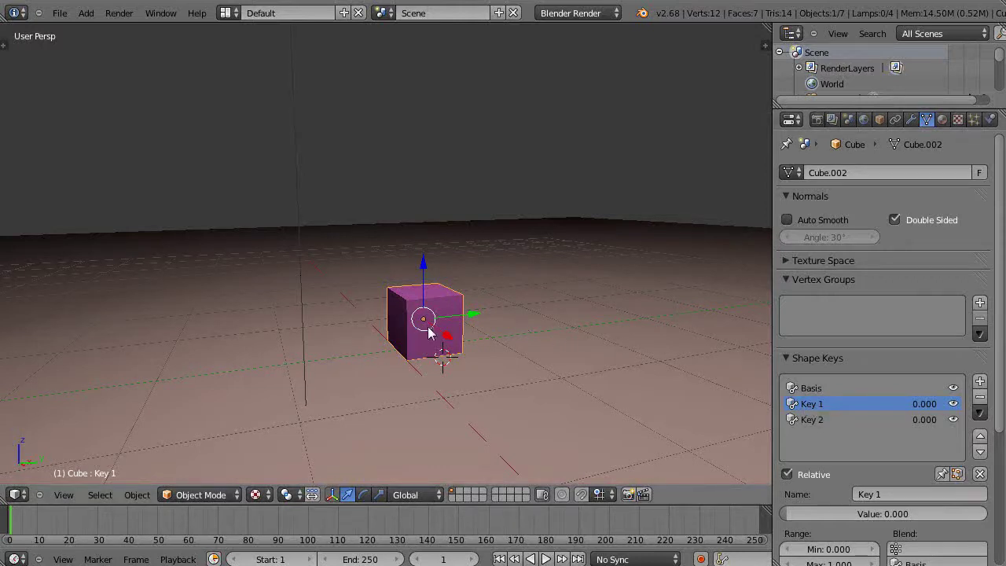
Step: Test Key 1 by raising and lowering its value, nudging the cube up along Z
{"action": "left_click", "coordinate": [812, 389]}
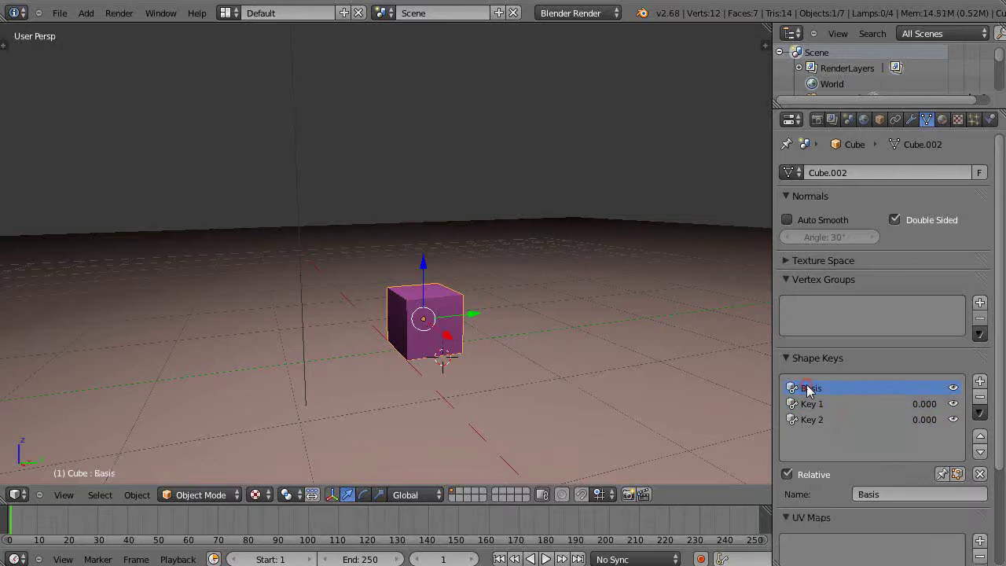
{"action": "left_click", "coordinate": [811, 408]}
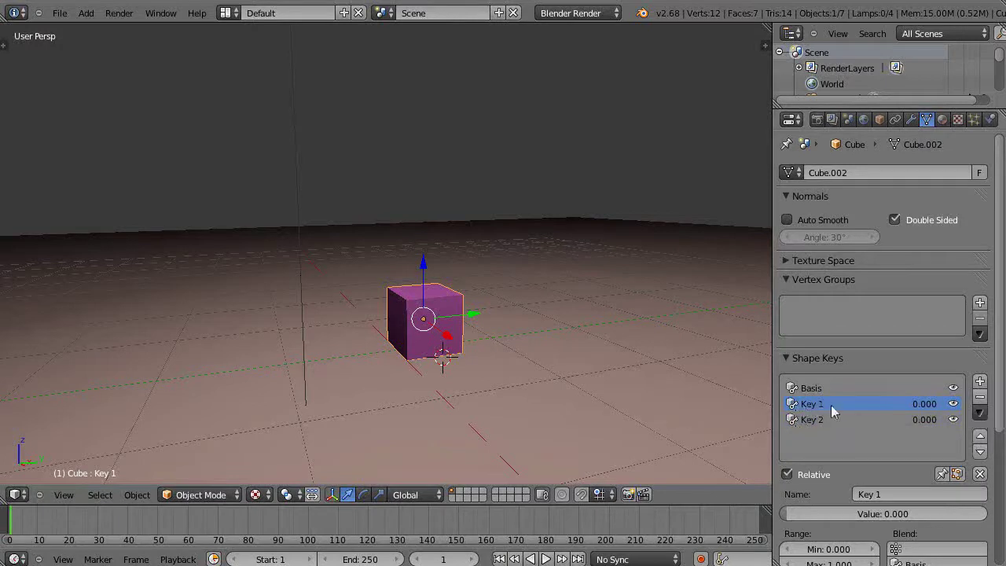
{"action": "left_click_drag", "start_coordinate": [784, 516], "coordinate": [997, 510]}
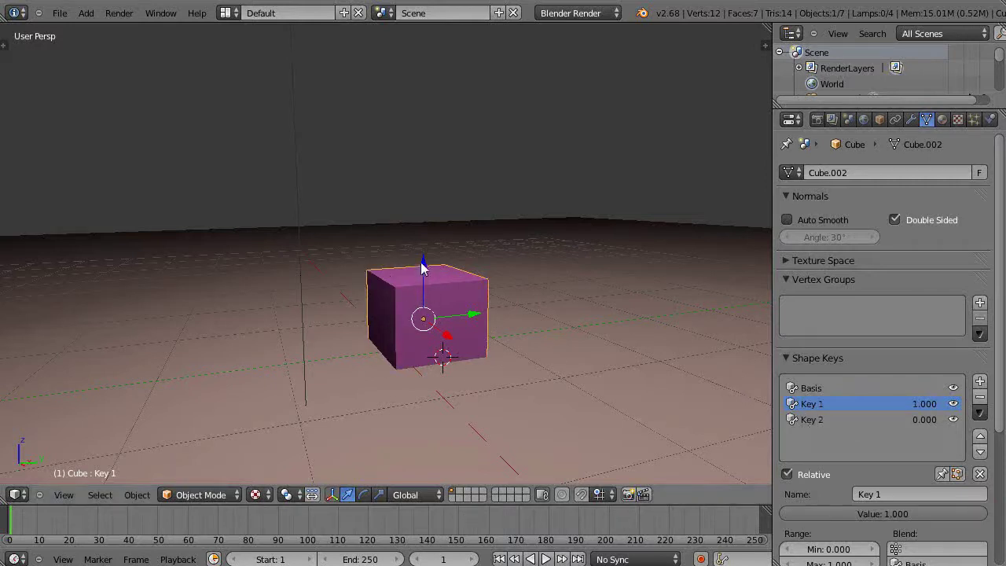
{"action": "left_click_drag", "start_coordinate": [422, 268], "coordinate": [428, 245]}
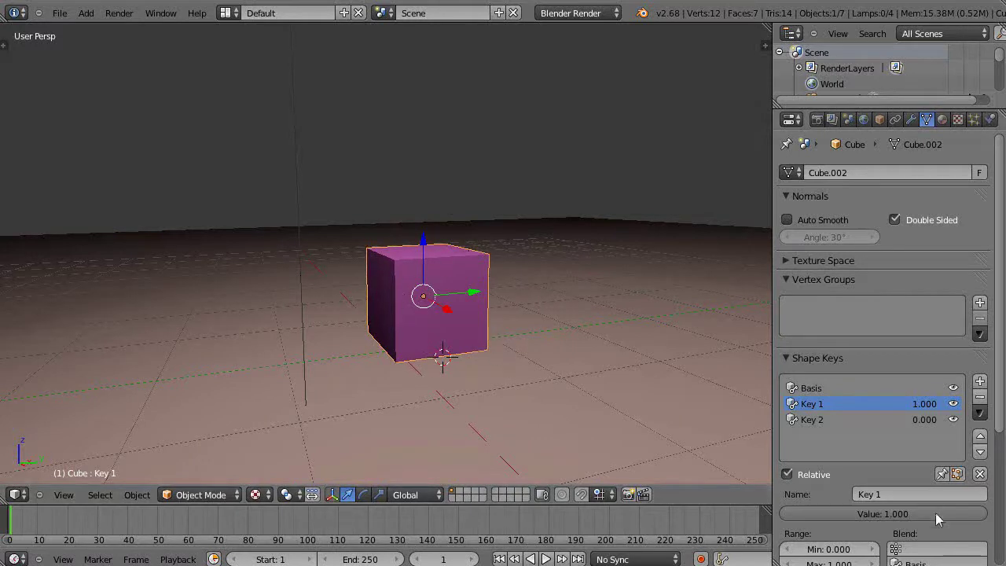
{"action": "left_click_drag", "start_coordinate": [946, 516], "coordinate": [730, 512]}
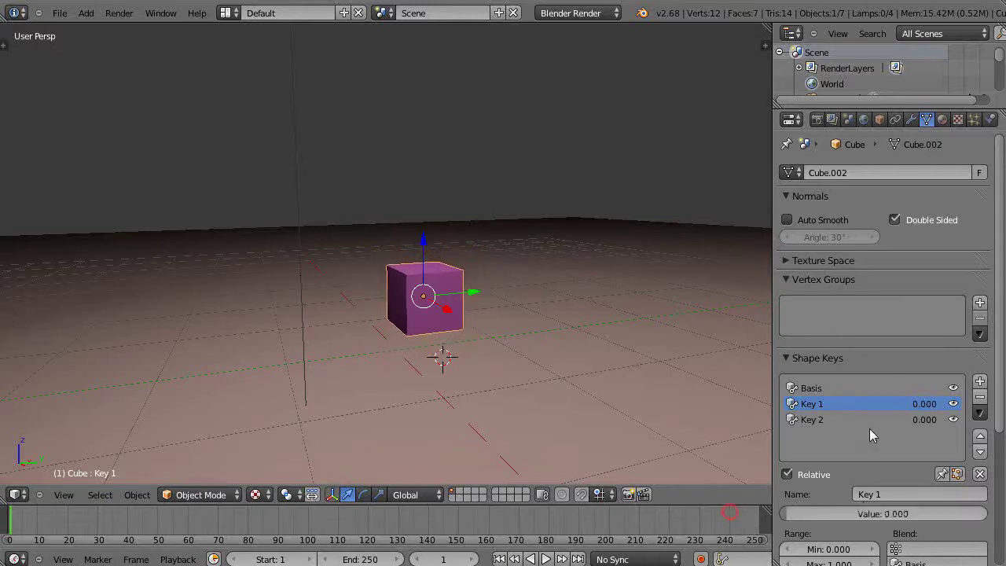
{"action": "left_click_drag", "start_coordinate": [792, 519], "coordinate": [943, 513]}
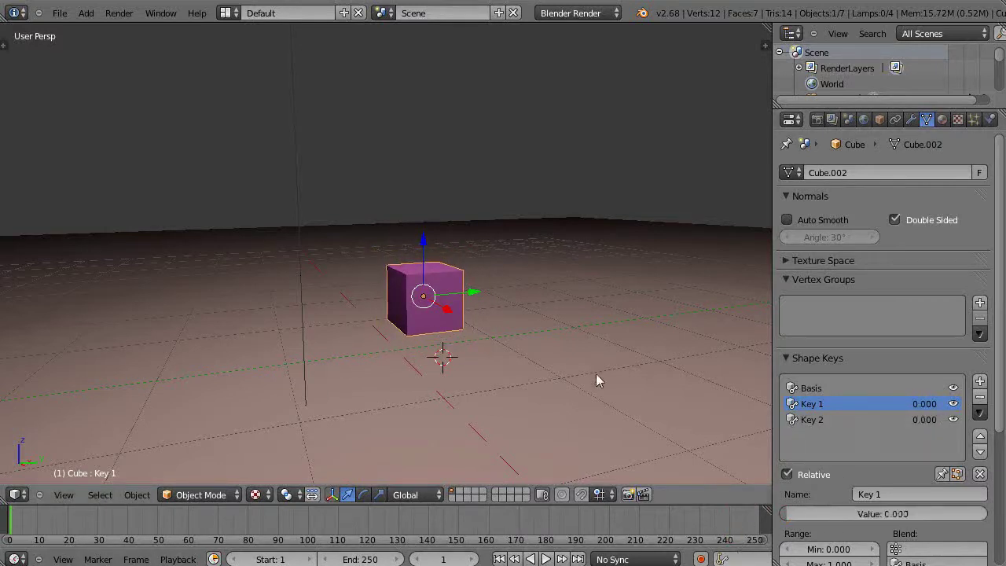
{"action": "left_click", "coordinate": [812, 420]}
Step: Stretch the cube along Y in Edit Mode to store the long Key 2 shape
{"action": "key", "text": "Tab"}
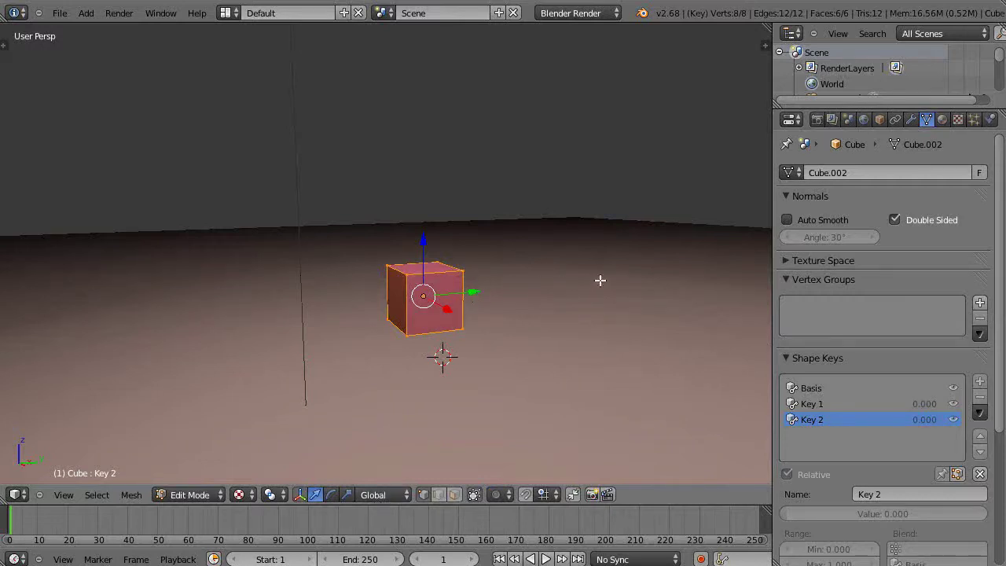
{"action": "key", "text": "s"}
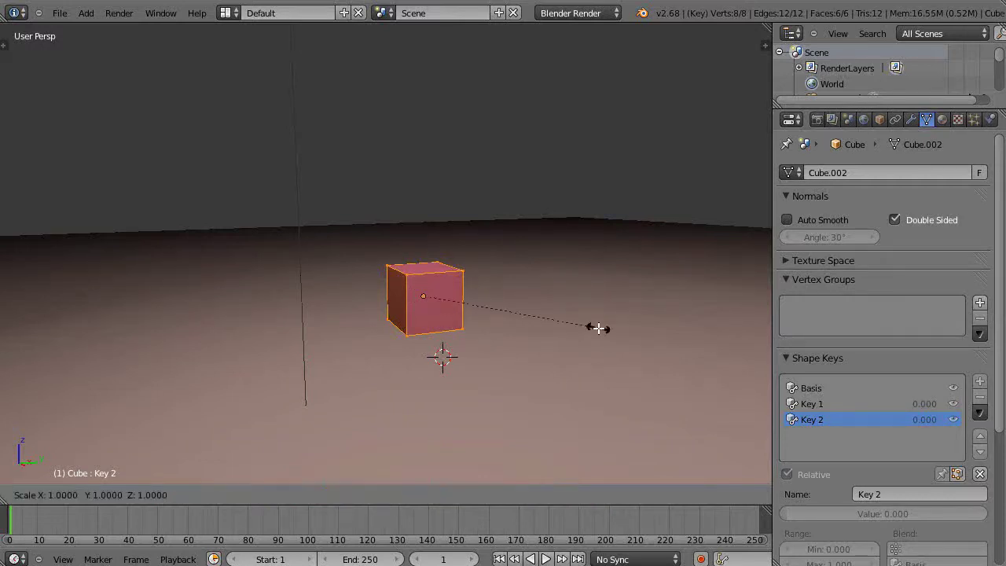
{"action": "key", "text": "y"}
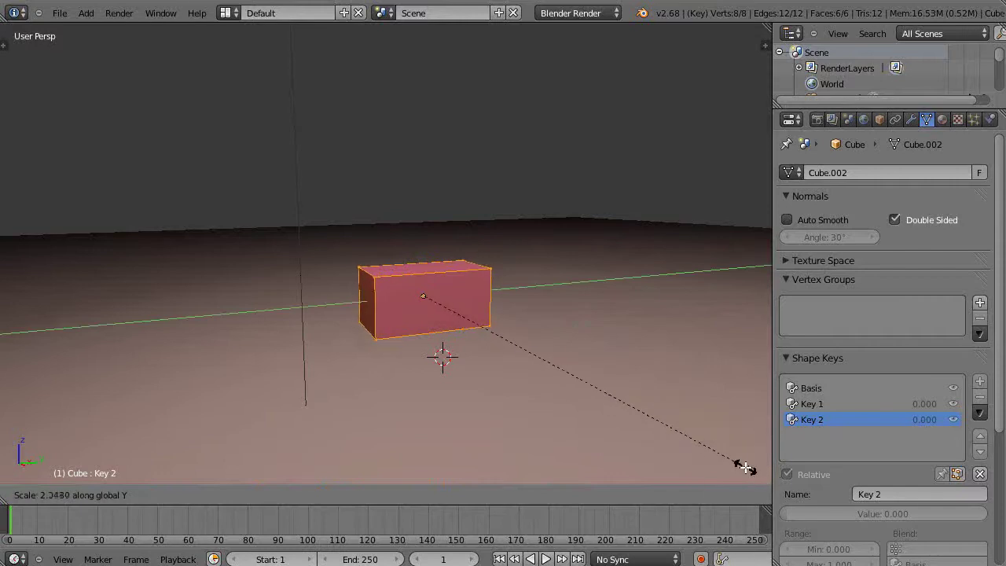
{"action": "right_click", "coordinate": [745, 467]}
{"action": "key", "text": "s"}
{"action": "key", "text": "y"}
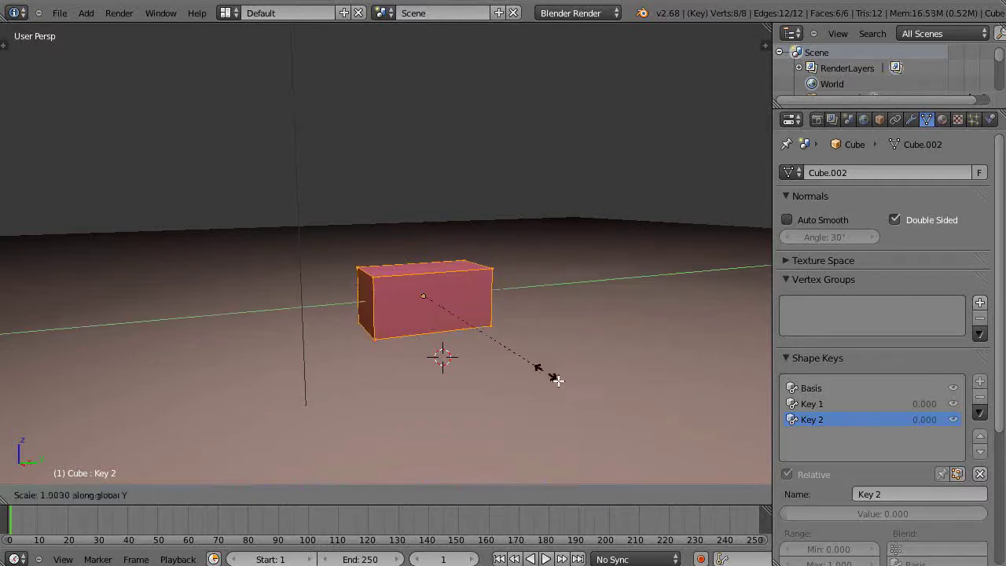
{"action": "left_click", "coordinate": [659, 414]}
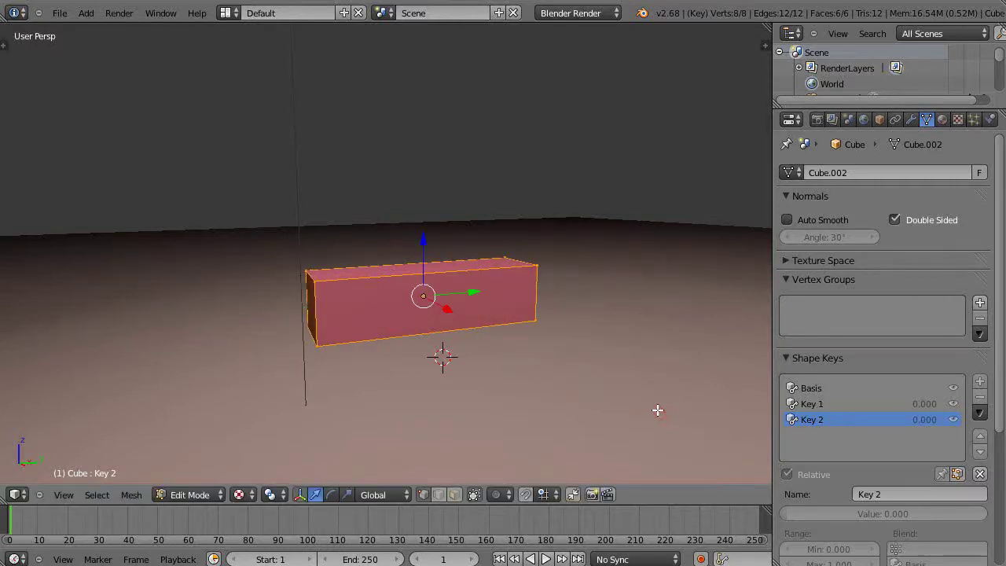
{"action": "key", "text": "Tab"}
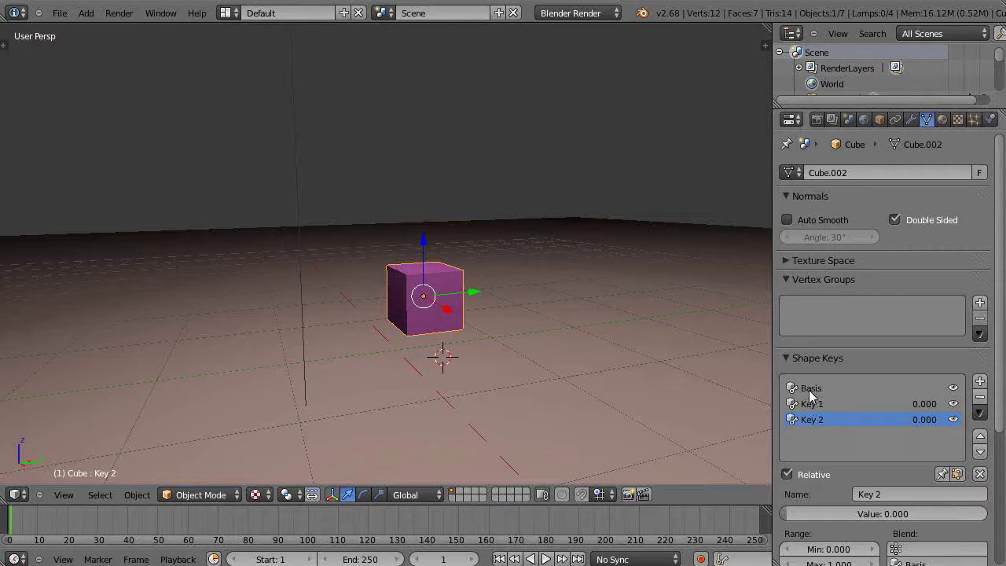
Step: Preview both shape keys, leaving Key 2 at 1.000 and Key 1 at 0
{"action": "mouse_move", "coordinate": [784, 515]}
{"action": "left_mouse_down"}
{"action": "mouse_move", "coordinate": [985, 512]}
{"action": "mouse_move", "coordinate": [777, 522]}
{"action": "left_mouse_up"}
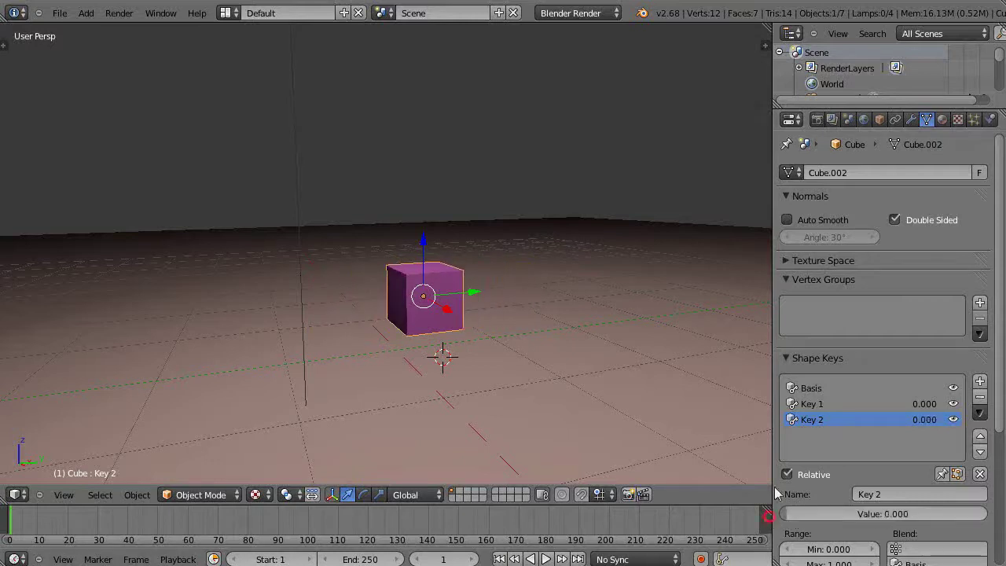
{"action": "left_click", "coordinate": [810, 404]}
{"action": "left_click_drag", "start_coordinate": [786, 514], "coordinate": [988, 515]}
{"action": "left_click", "coordinate": [795, 423]}
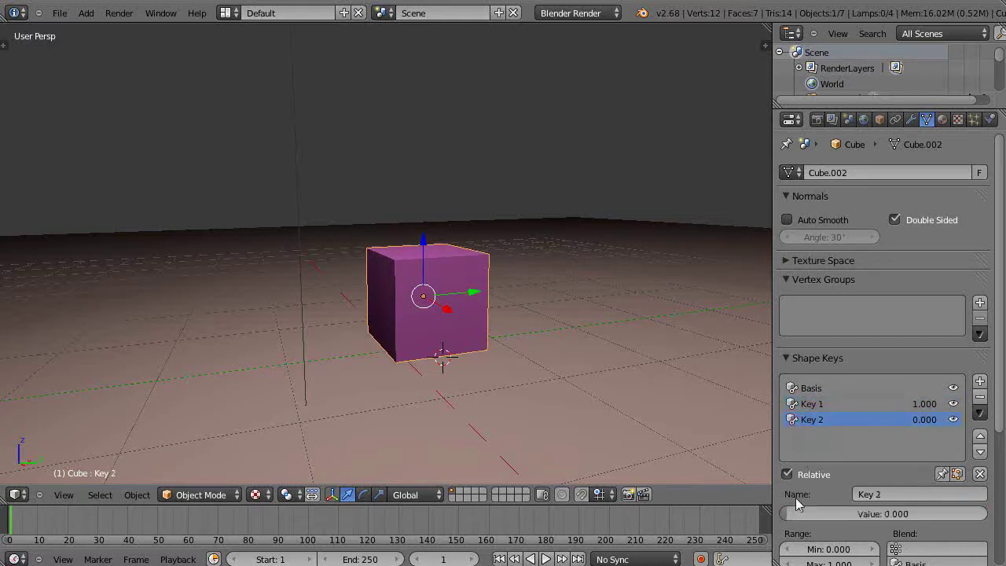
{"action": "left_click_drag", "start_coordinate": [795, 507], "coordinate": [846, 523]}
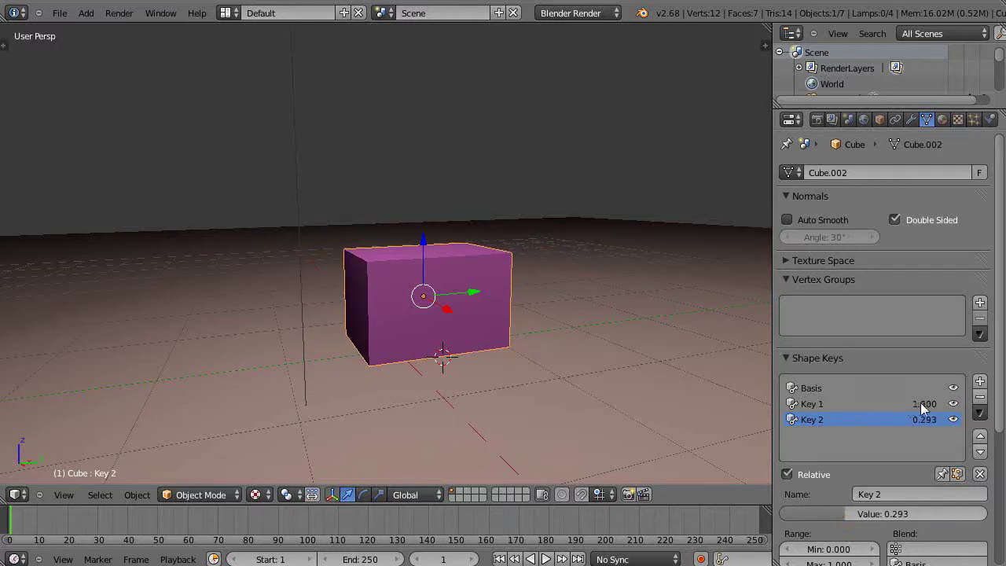
{"action": "left_click_drag", "start_coordinate": [791, 514], "coordinate": [947, 515]}
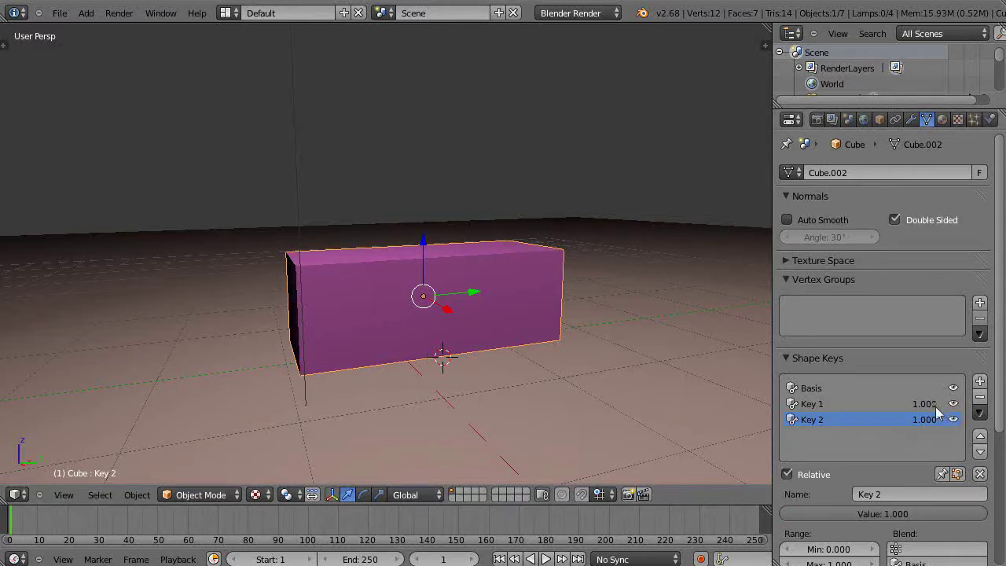
{"action": "left_click", "coordinate": [812, 404]}
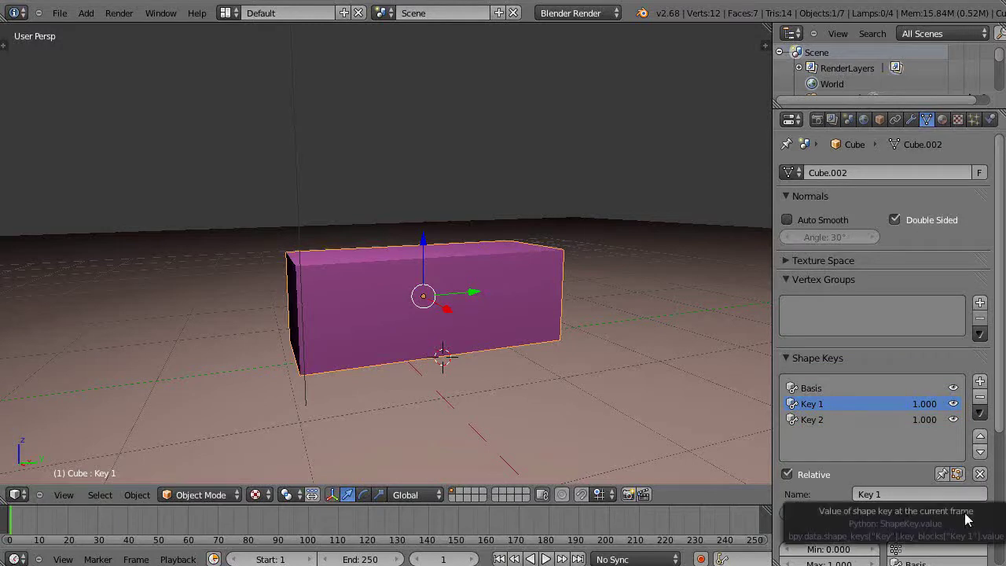
{"action": "left_click_drag", "start_coordinate": [967, 515], "coordinate": [720, 515]}
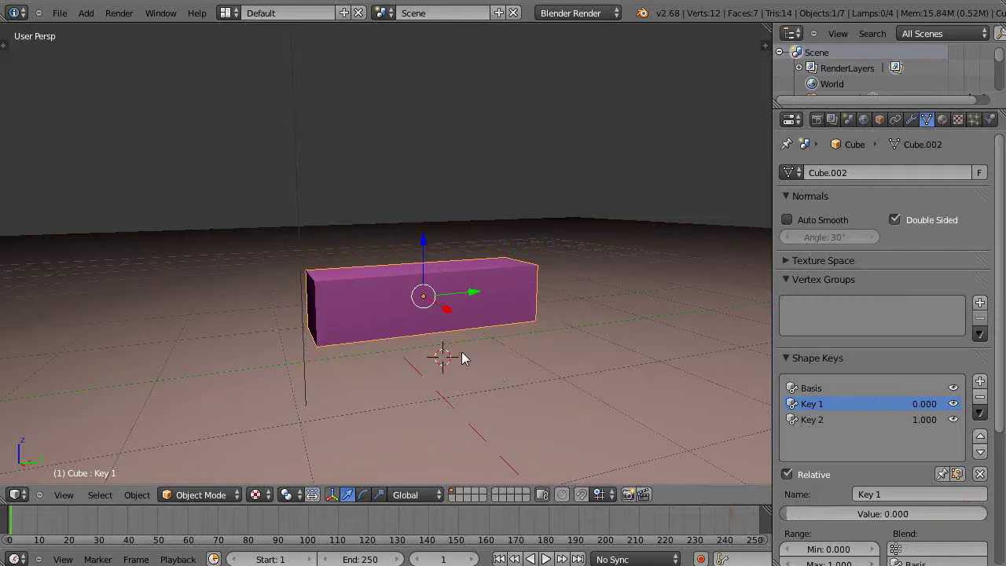
{"action": "left_click", "coordinate": [815, 420]}
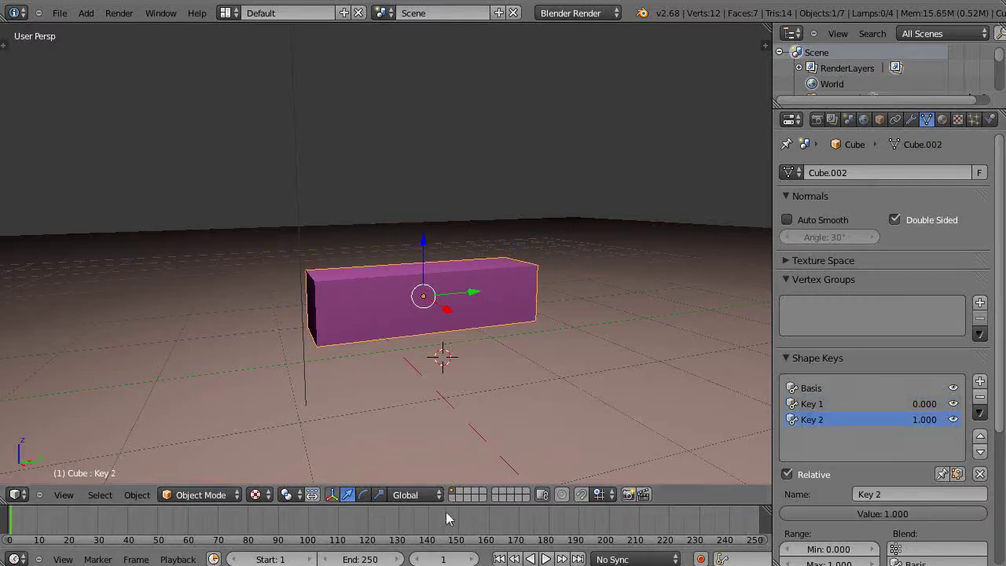
Step: Enlarge the lower area, split the 3D view, and make the lower editor a Dope Sheet
{"action": "left_click_drag", "start_coordinate": [444, 507], "coordinate": [455, 470]}
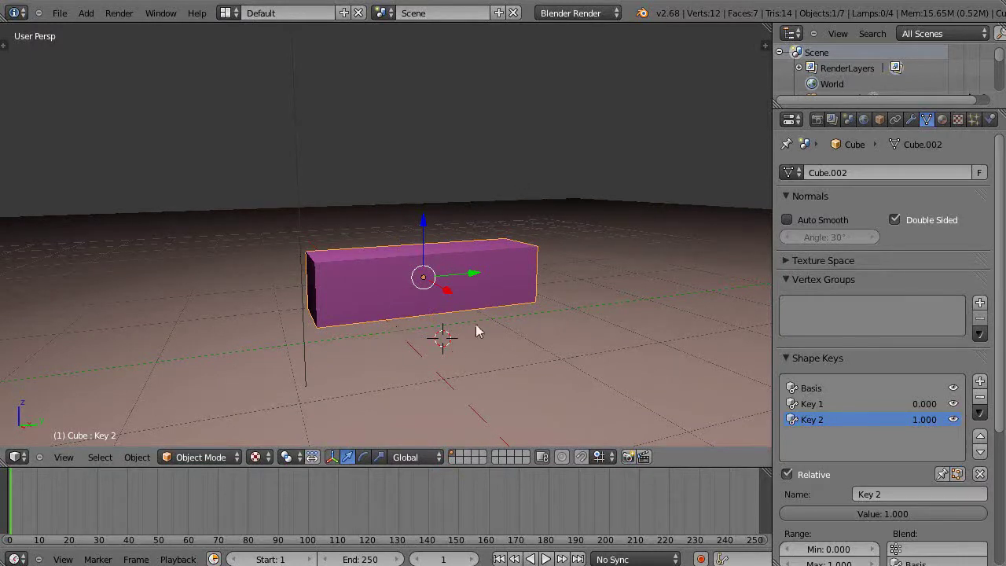
{"action": "left_click_drag", "start_coordinate": [291, 470], "coordinate": [291, 472]}
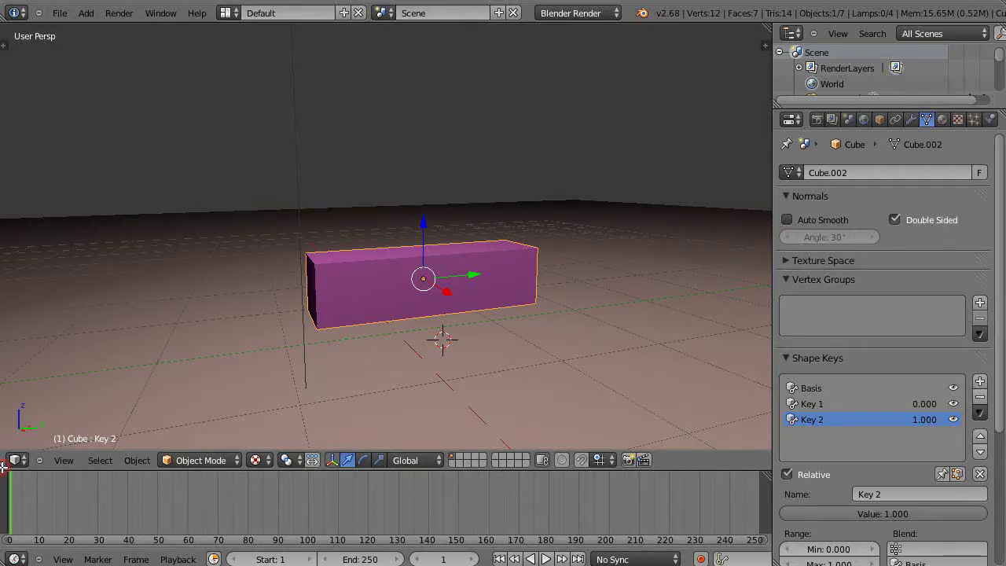
{"action": "left_click_drag", "start_coordinate": [7, 464], "coordinate": [17, 316]}
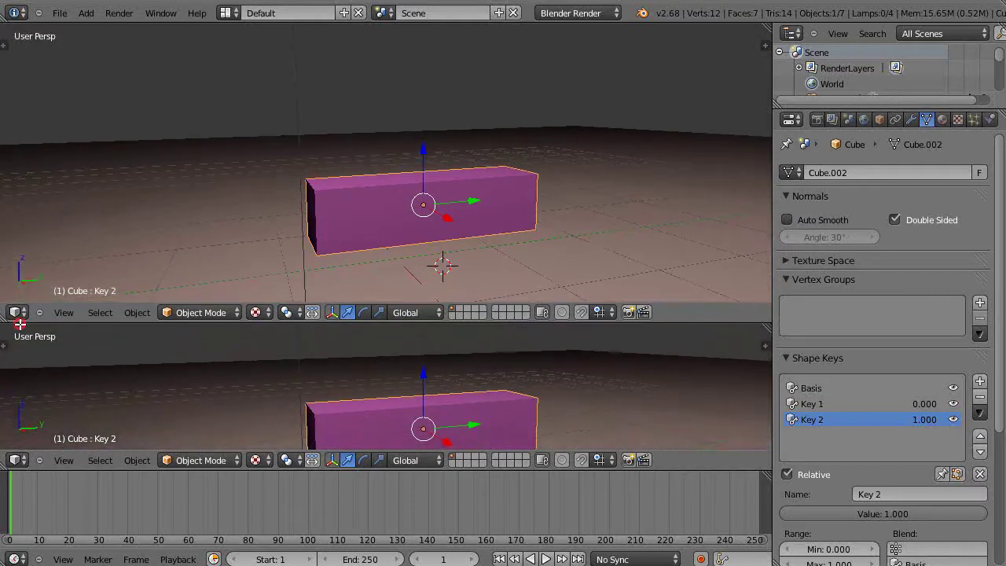
{"action": "left_click", "coordinate": [15, 461]}
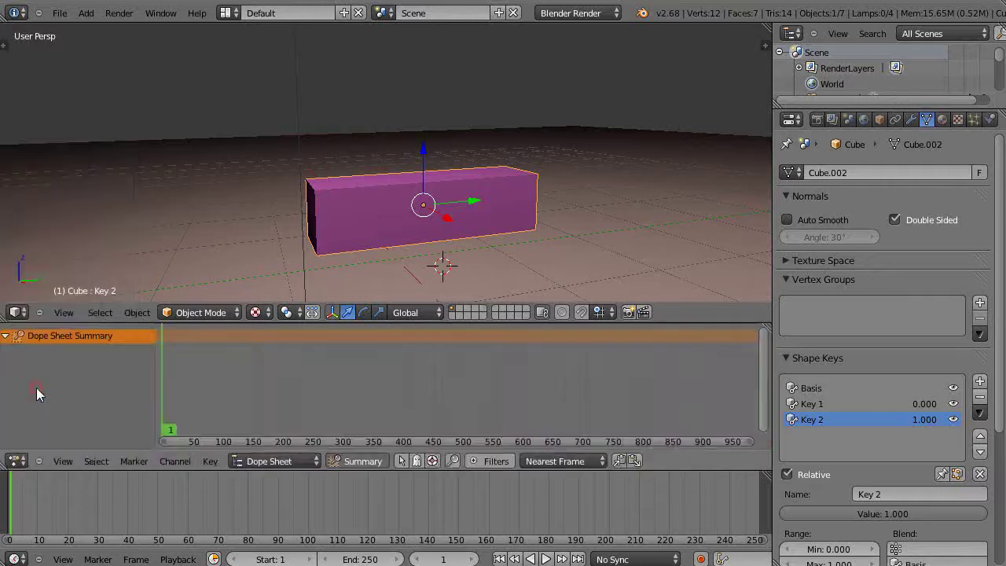
{"action": "left_click", "coordinate": [37, 388]}
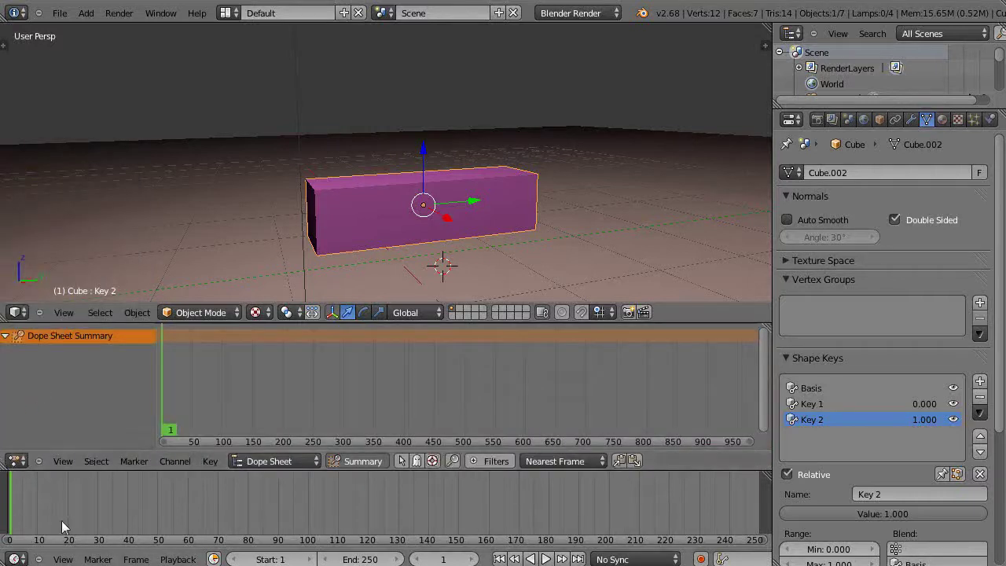
{"action": "left_click", "coordinate": [269, 463]}
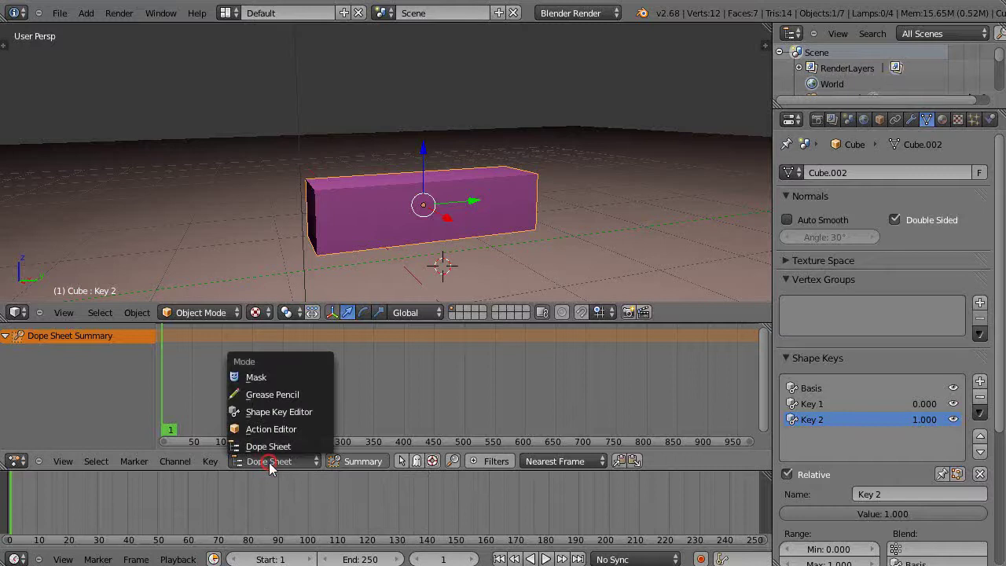
Step: In the Shape Key Editor, keyframe Key 1 and Key 2 values at frames 1 and 51
{"action": "left_click", "coordinate": [269, 415]}
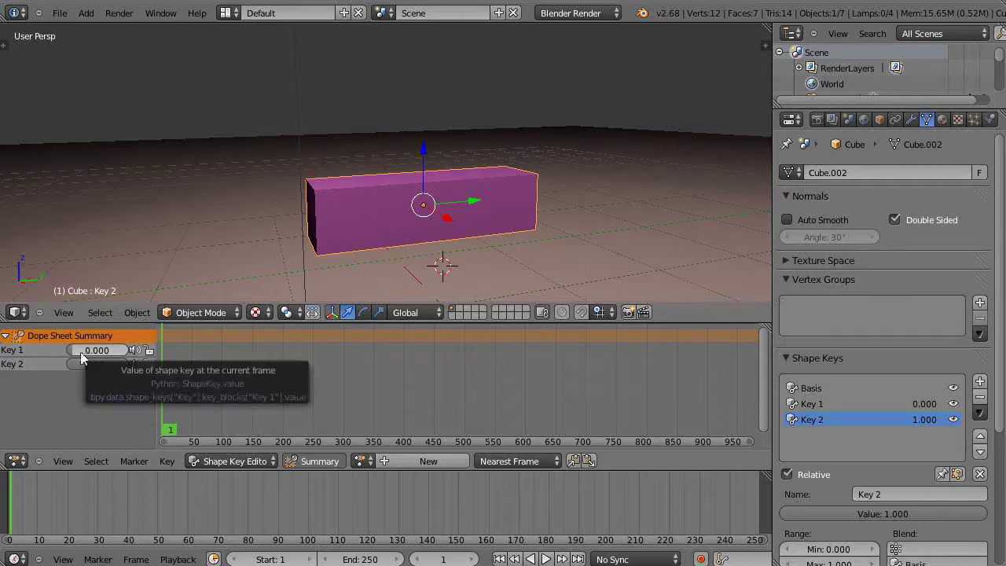
{"action": "left_click_drag", "start_coordinate": [81, 358], "coordinate": [108, 352]}
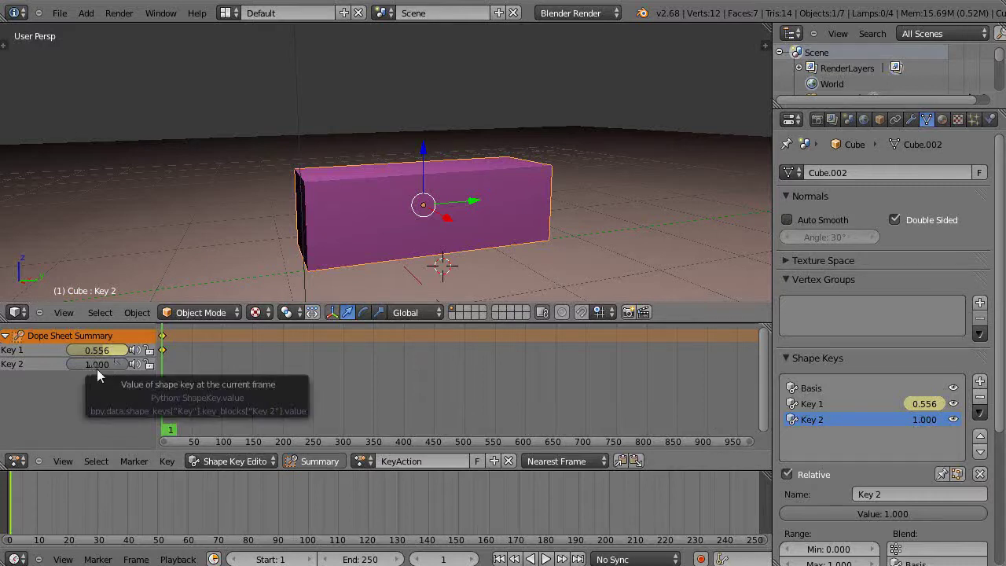
{"action": "left_click", "coordinate": [193, 420]}
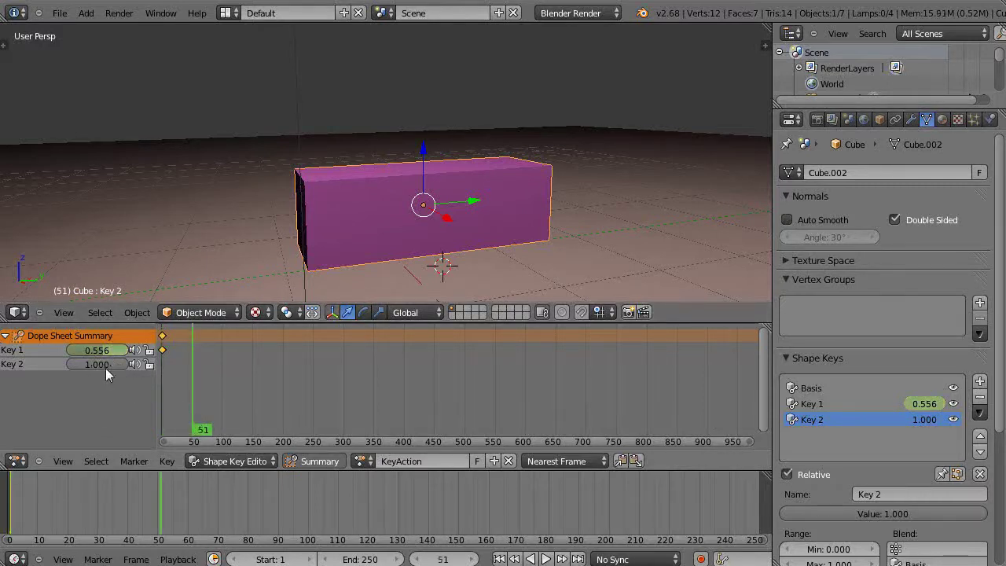
{"action": "left_click_drag", "start_coordinate": [113, 366], "coordinate": [70, 366]}
{"action": "key", "text": "i"}
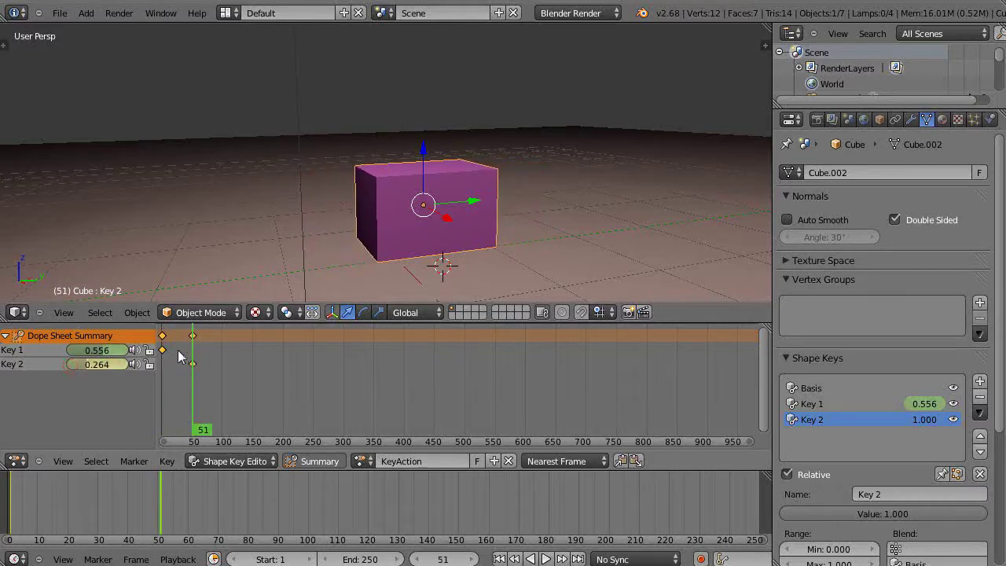
Step: Return to the start and play back the shape-key animation
{"action": "left_click", "coordinate": [162, 437]}
{"action": "left_click", "coordinate": [162, 428]}
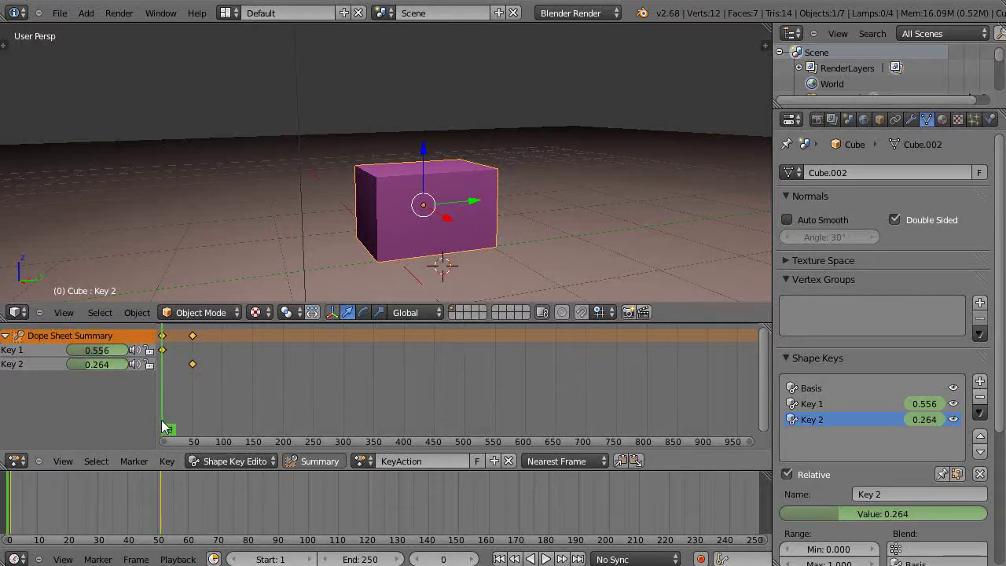
{"action": "key", "text": "alt+a"}
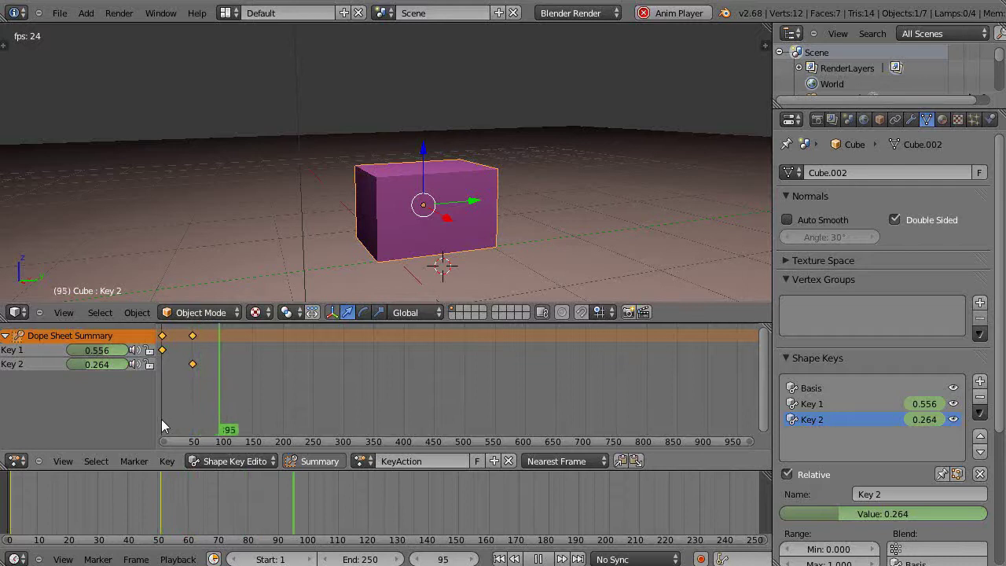
{"action": "key", "text": "Escape"}
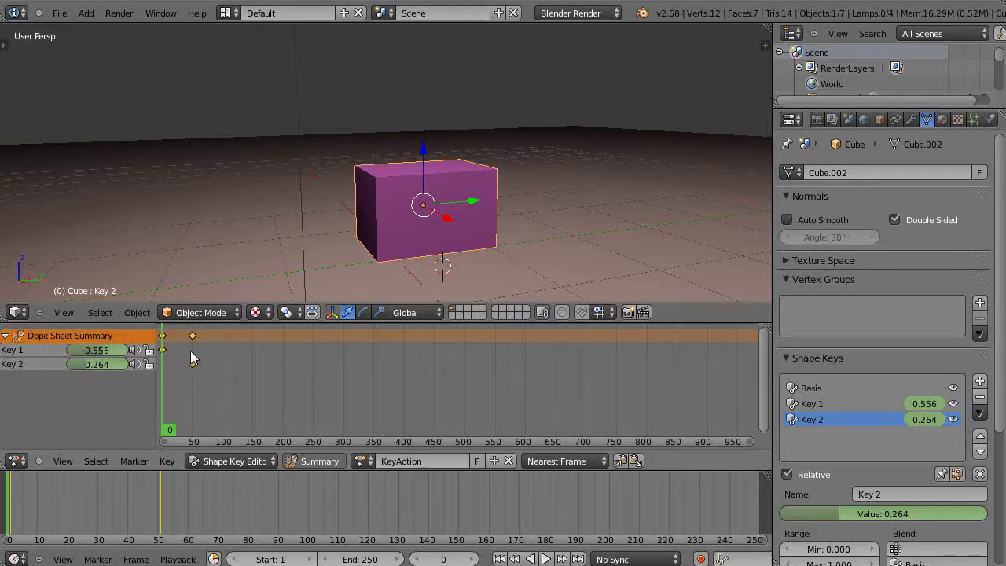
Step: Lower Key 1 at frame 51, raise Key 2 at frame 1, and replay the morph
{"action": "left_click", "coordinate": [193, 356]}
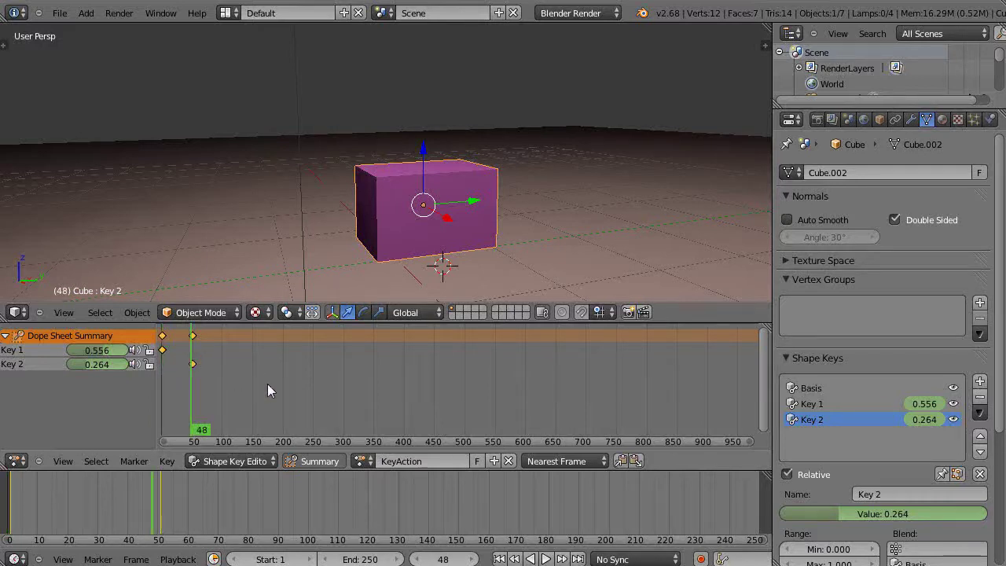
{"action": "key", "text": "Up"}
{"action": "key", "text": "Up"}
{"action": "key", "text": "Down"}
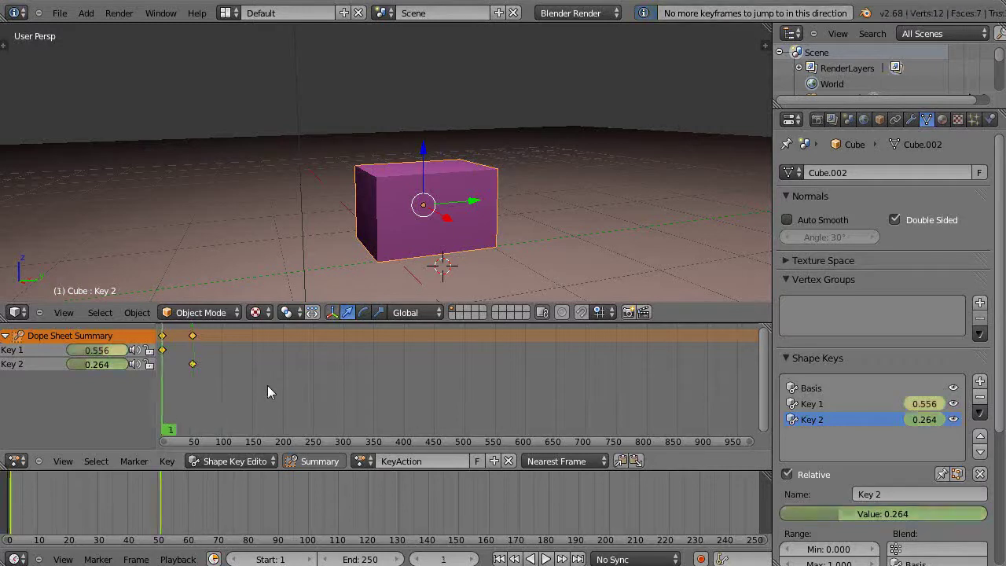
{"action": "key", "text": "Up"}
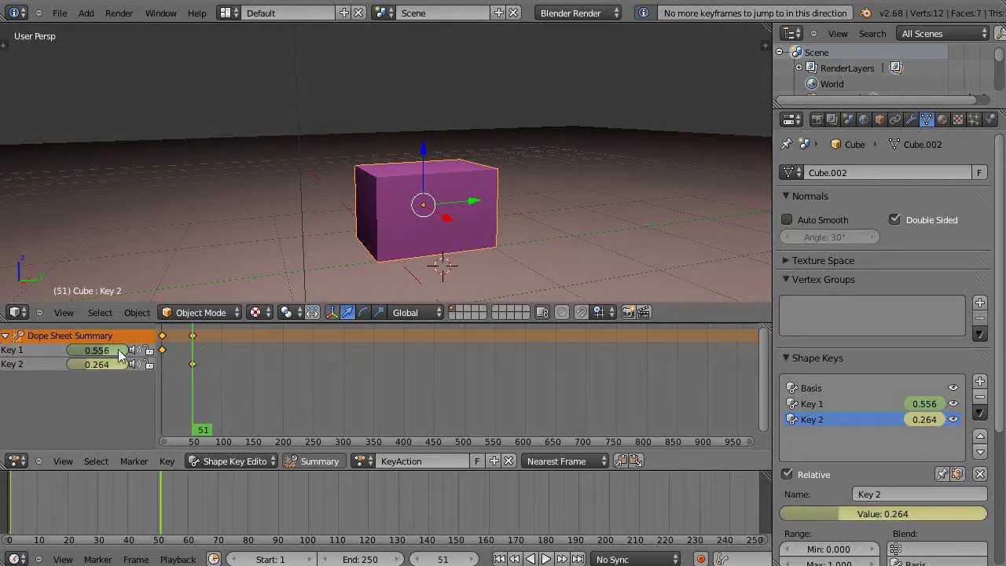
{"action": "left_click_drag", "start_coordinate": [101, 356], "coordinate": [71, 353]}
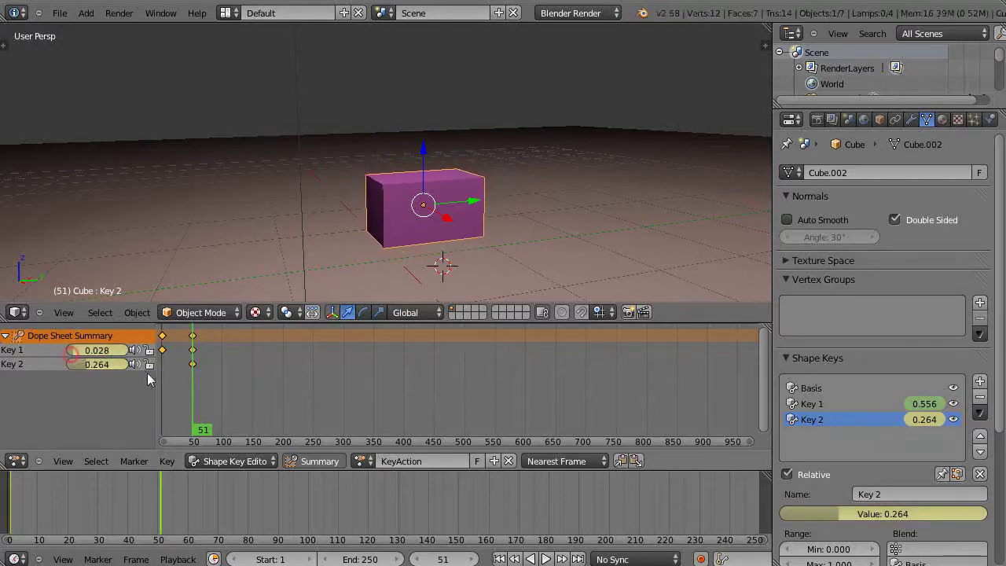
{"action": "key", "text": "Down"}
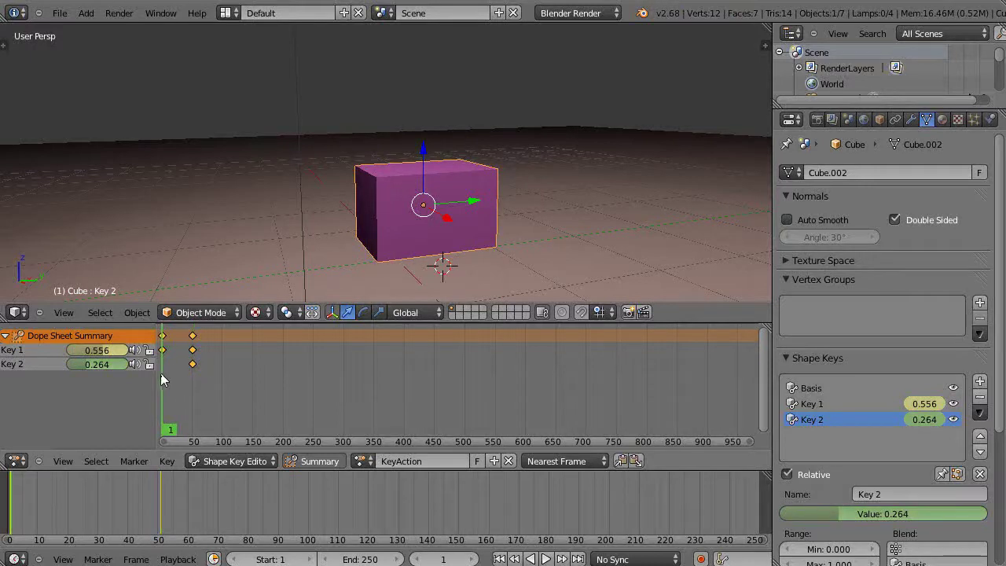
{"action": "left_click_drag", "start_coordinate": [107, 368], "coordinate": [132, 366]}
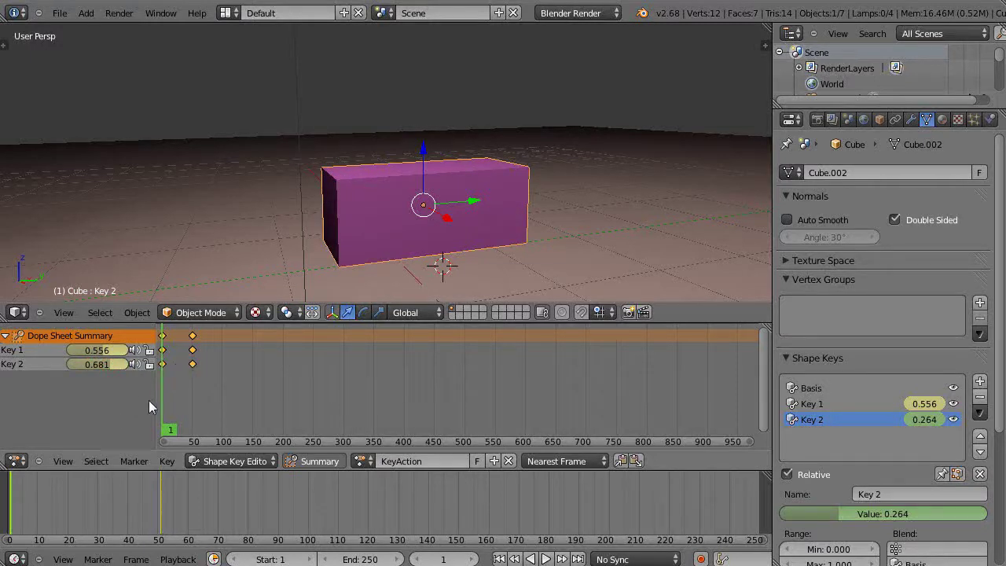
{"action": "key", "text": "alt+a"}
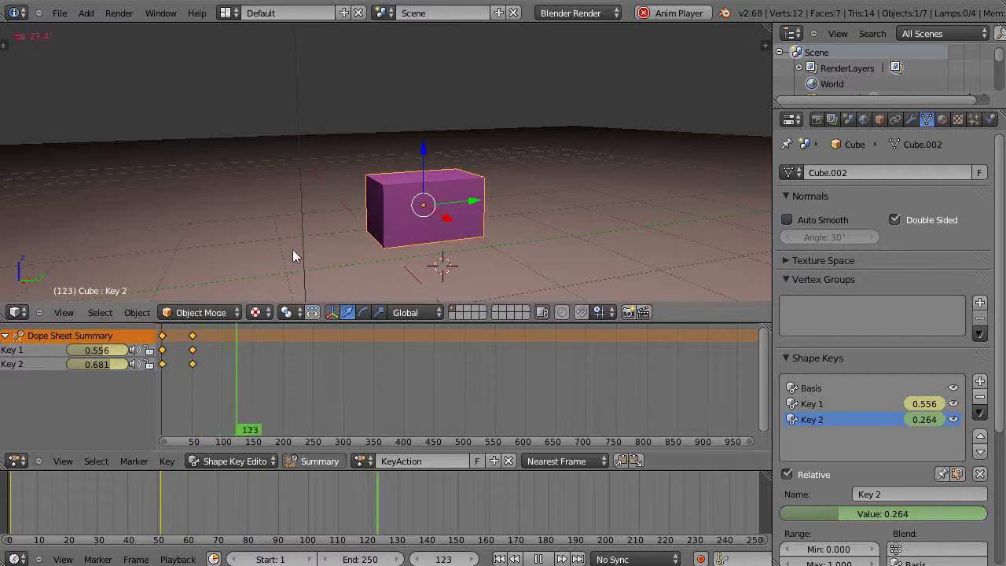
{"action": "key", "text": "Escape"}
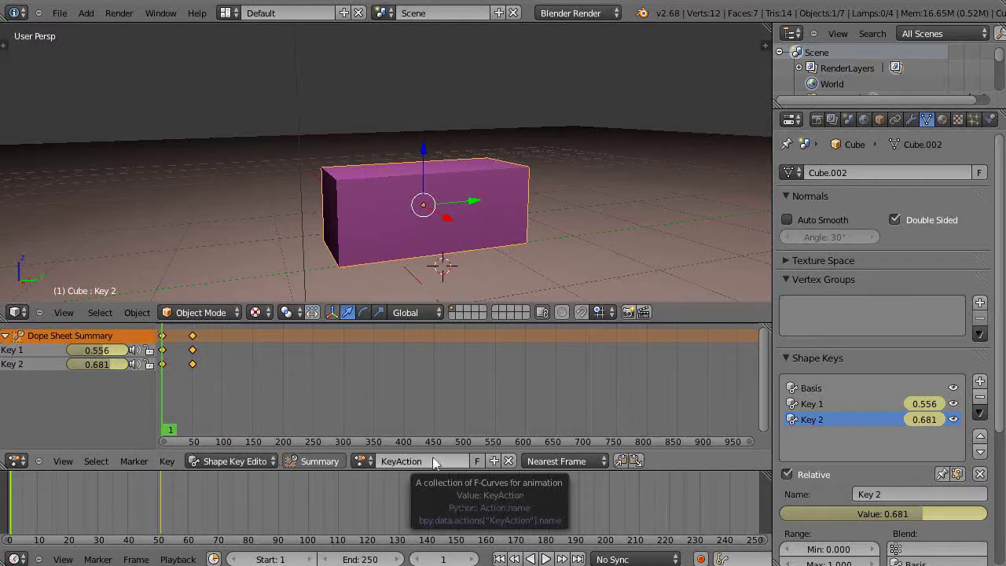
Step: Switch the editor through Dope Sheet and Action Editor modes back to Shape Key Editor
{"action": "left_click", "coordinate": [228, 462]}
{"action": "left_click", "coordinate": [221, 447]}
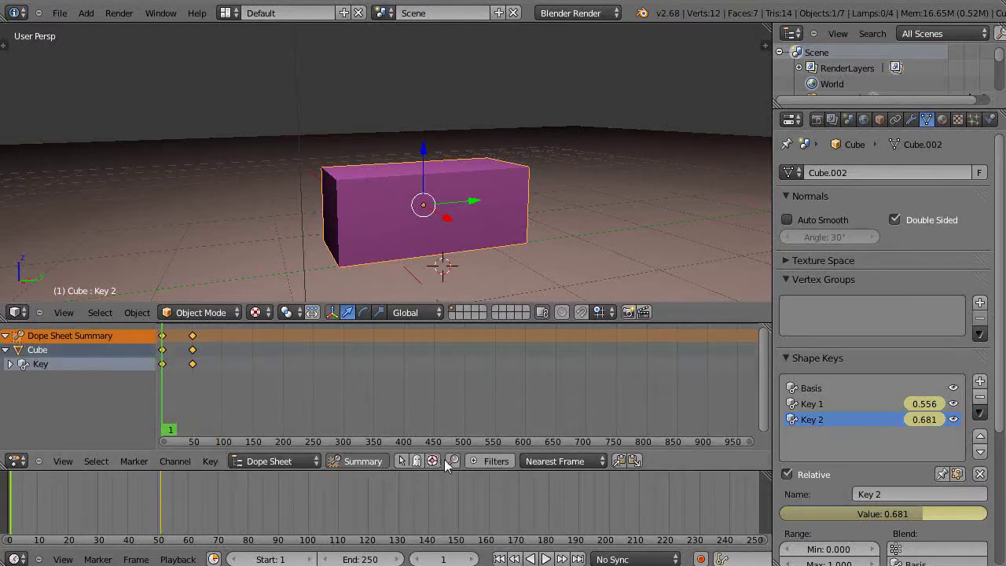
{"action": "left_click", "coordinate": [251, 466]}
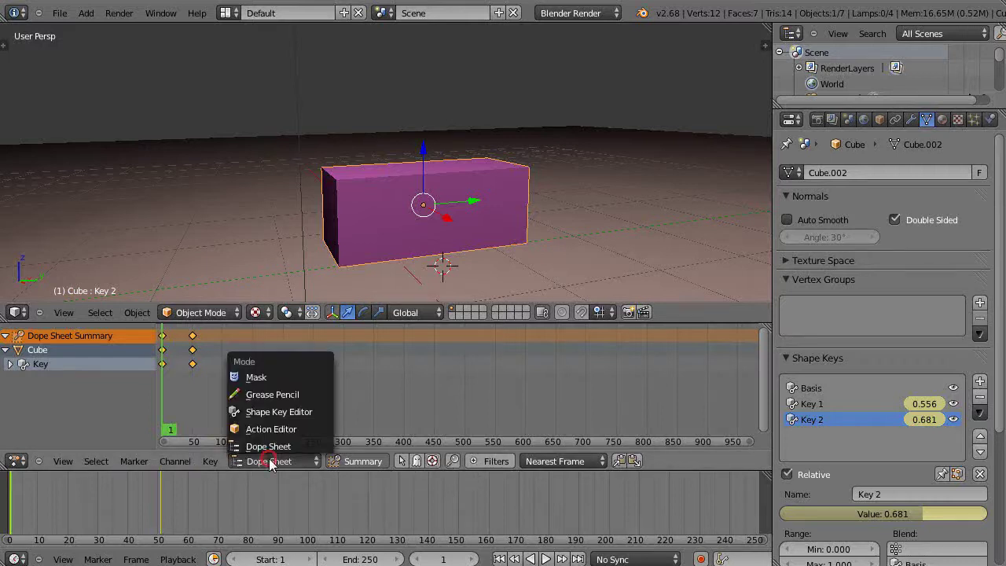
{"action": "left_click", "coordinate": [266, 432]}
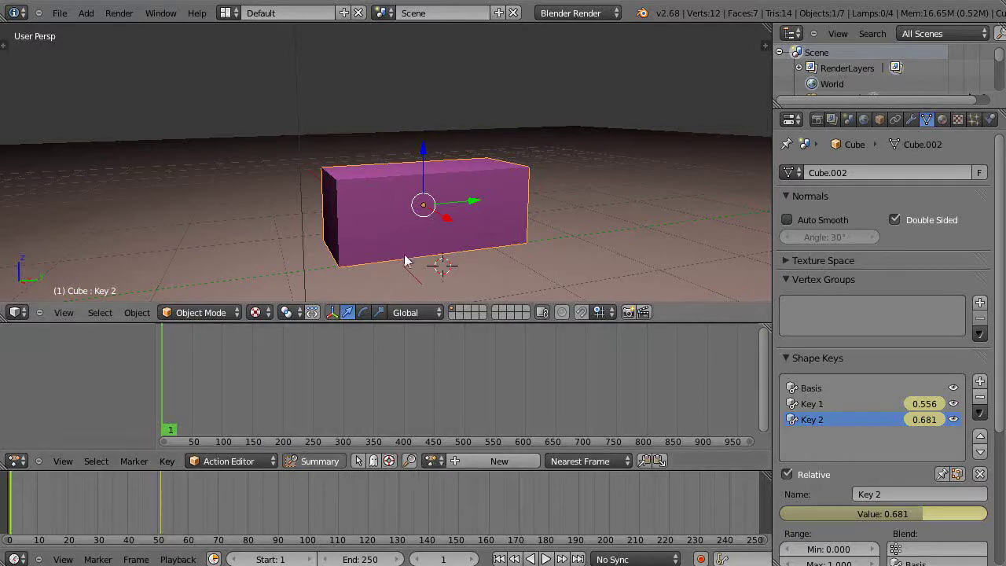
{"action": "left_click", "coordinate": [228, 463]}
{"action": "left_click", "coordinate": [223, 417]}
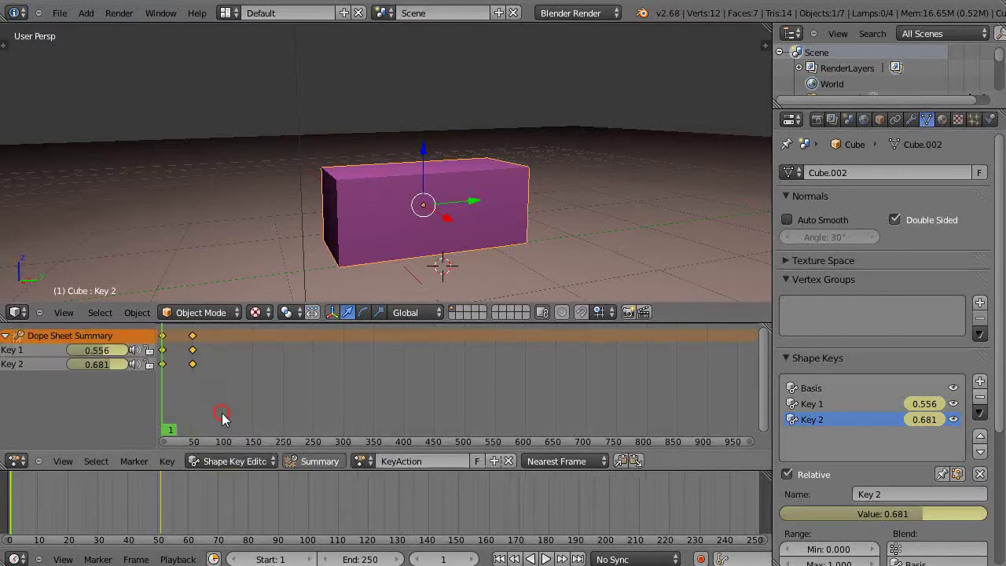
Step: Unlink the KeyAction.001 copy and assign KeyAction to the shape keys
{"action": "left_click", "coordinate": [494, 461]}
{"action": "left_click", "coordinate": [507, 462]}
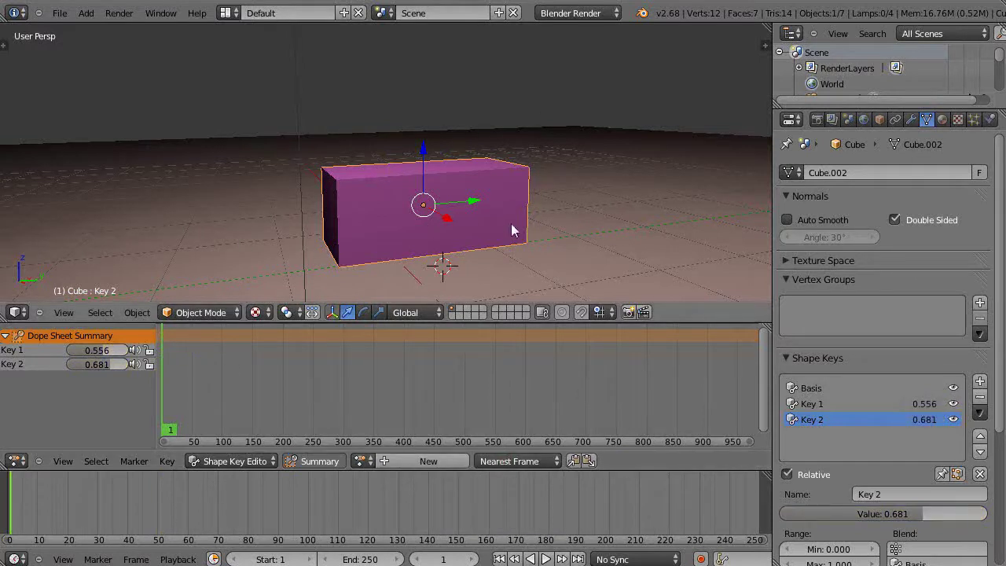
{"action": "left_click", "coordinate": [362, 461]}
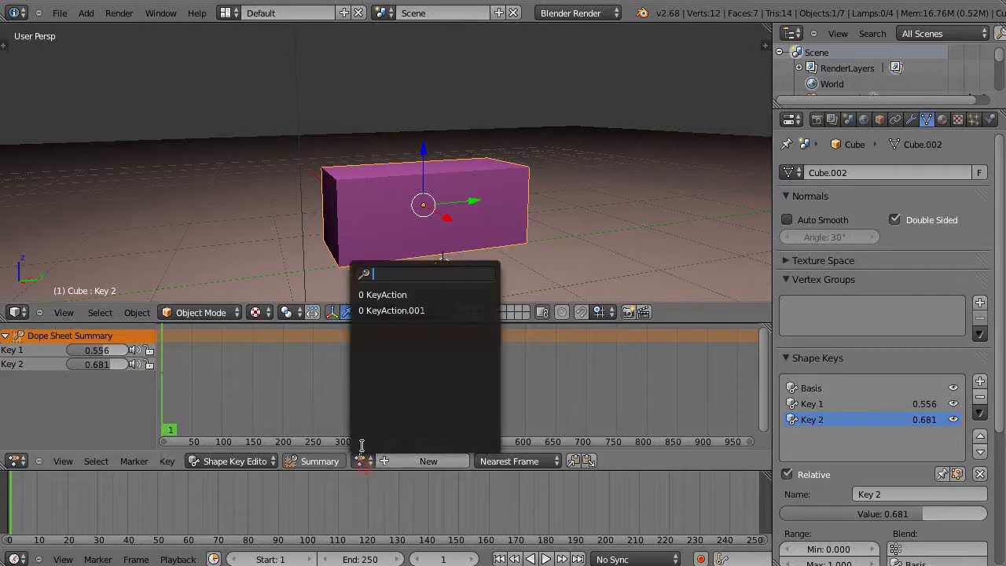
{"action": "left_click", "coordinate": [376, 294]}
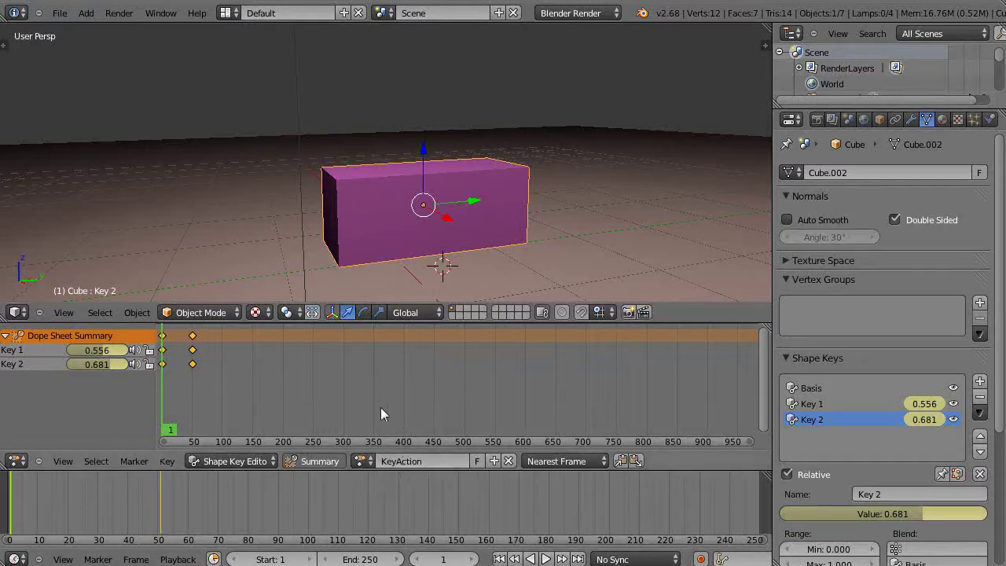
Step: Enlarge the 3D view, set the render engine to Blender Game, and play the animation once
{"action": "left_click_drag", "start_coordinate": [303, 324], "coordinate": [303, 368]}
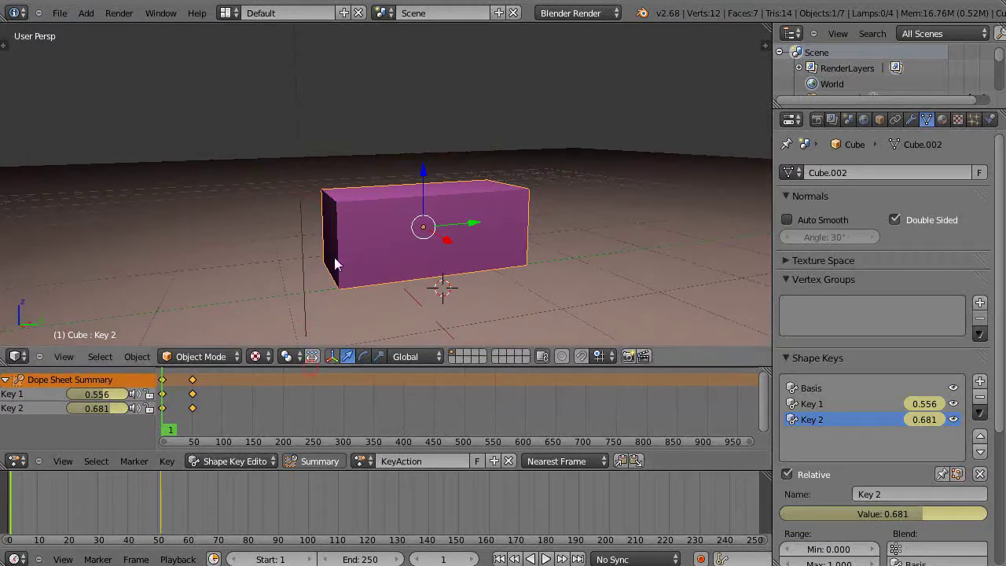
{"action": "left_click", "coordinate": [617, 13]}
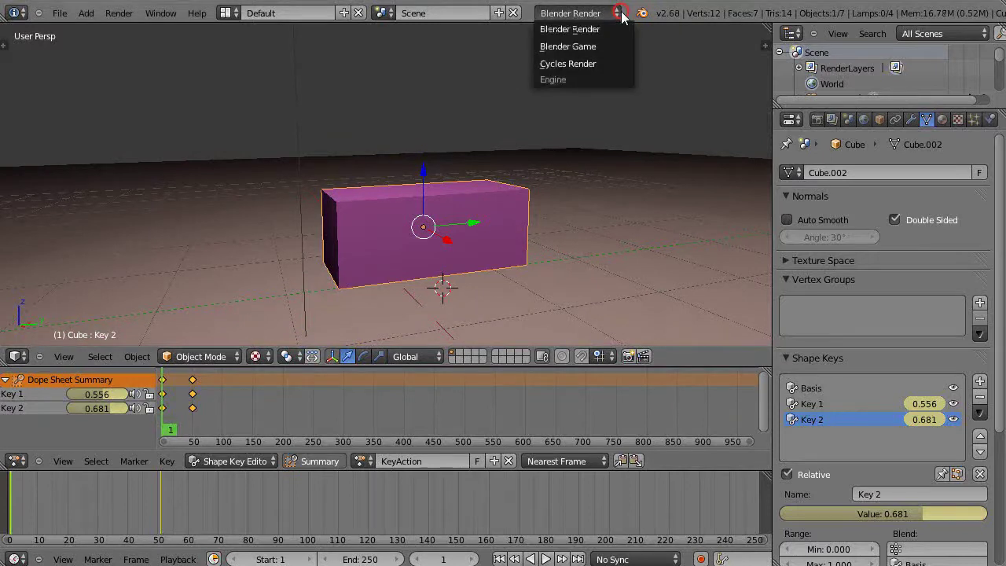
{"action": "left_click", "coordinate": [580, 47]}
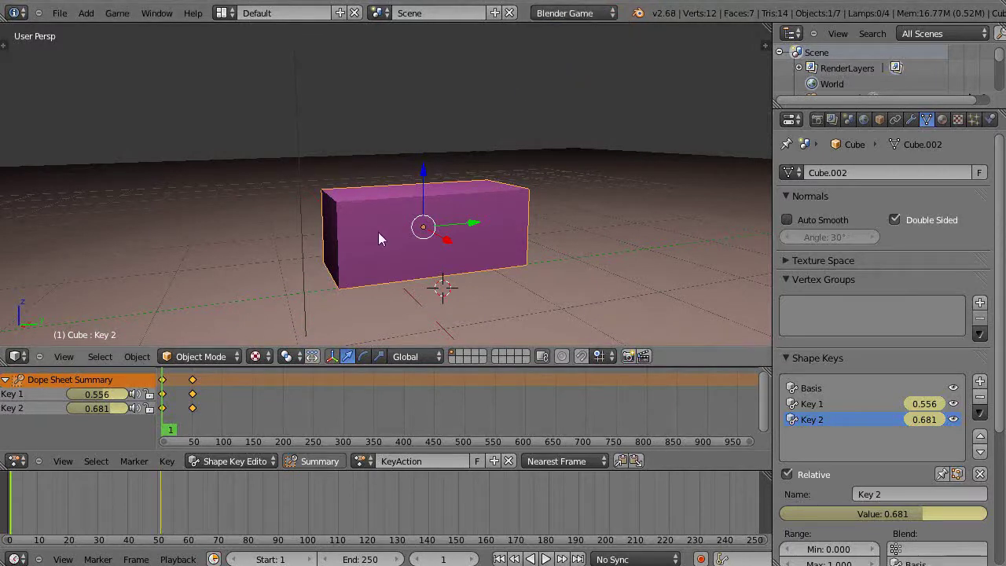
{"action": "key", "text": "alt+a"}
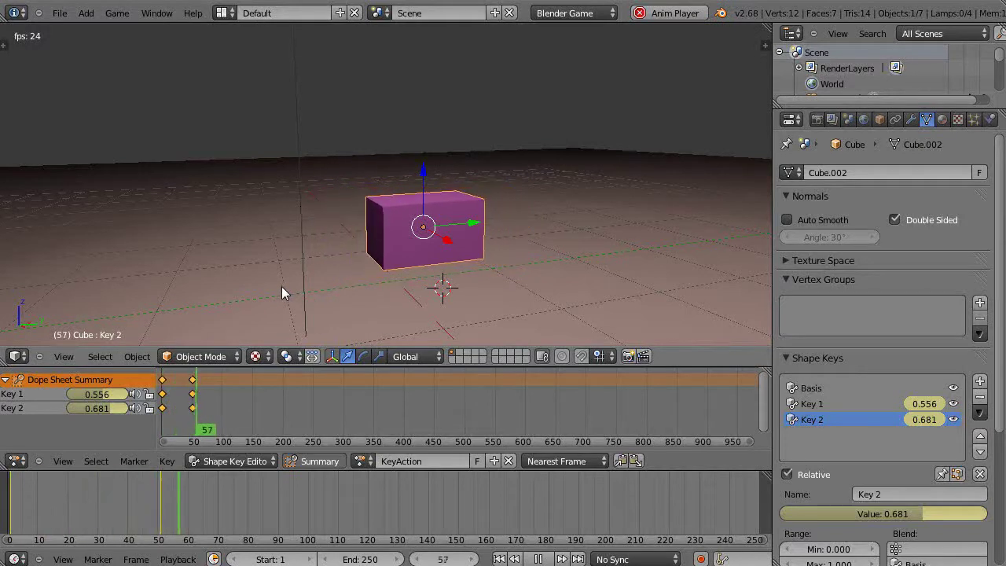
{"action": "key", "text": "Escape"}
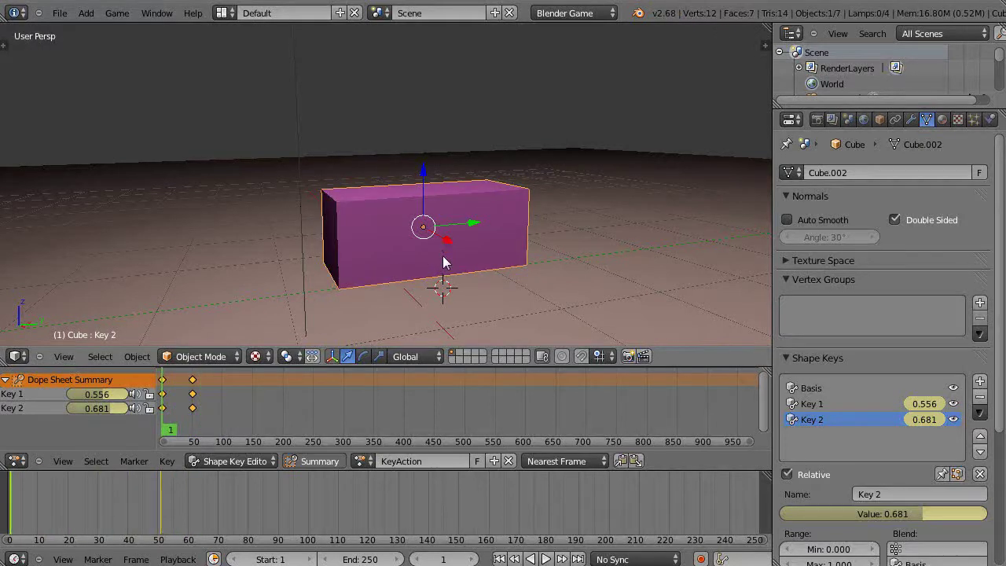
{"action": "scroll", "coordinate": [443, 256], "scroll_direction": "down", "scroll_amount": 3}
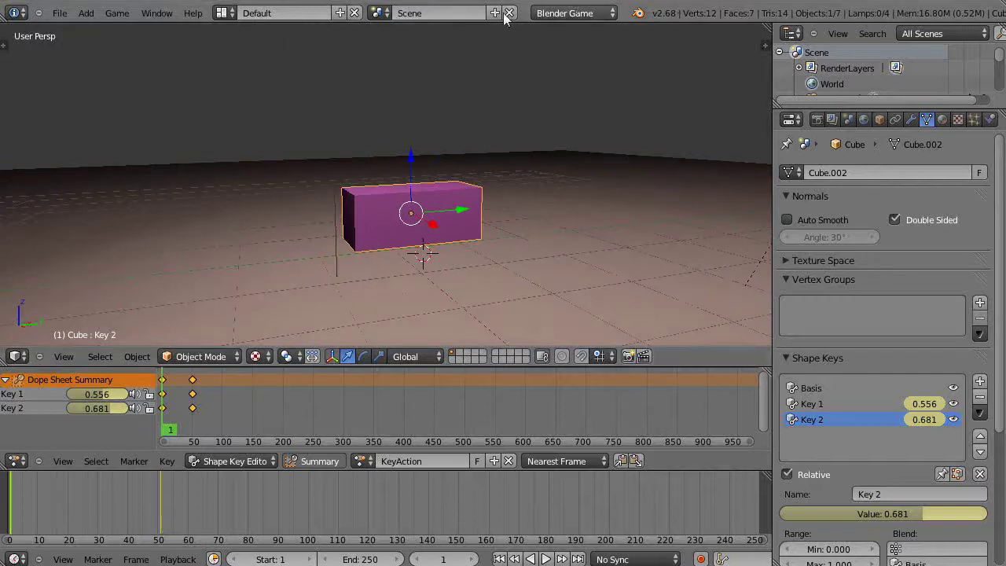
Step: Switch to the Game Logic layout and bring the cube to the centre of the 3D view
{"action": "left_click", "coordinate": [223, 13]}
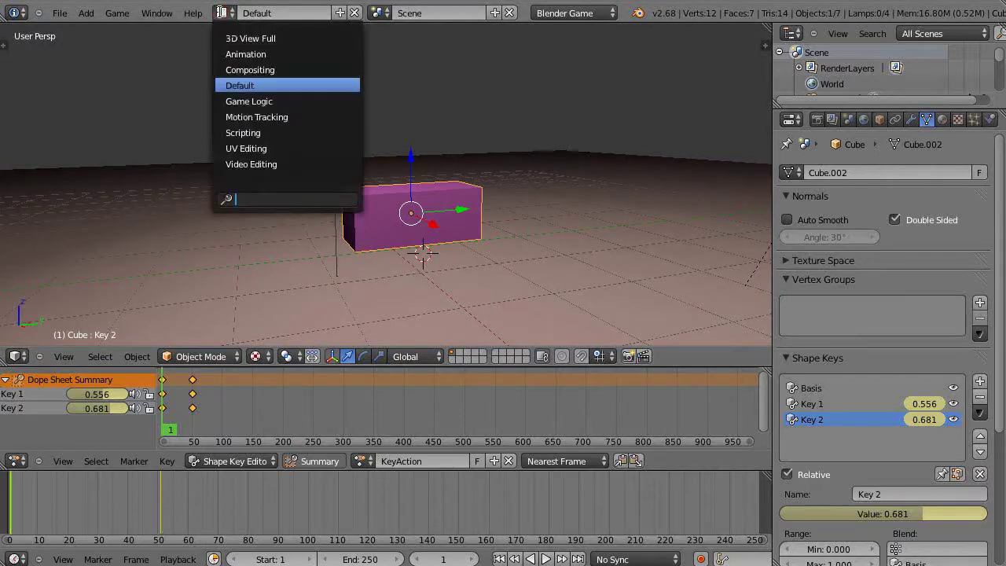
{"action": "left_click", "coordinate": [244, 101]}
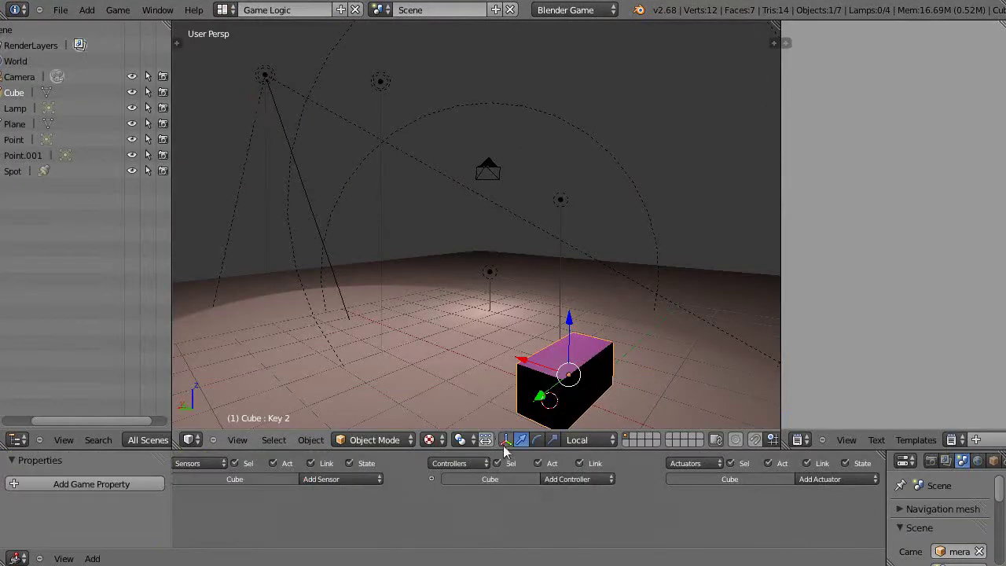
{"action": "left_click_drag", "start_coordinate": [510, 447], "coordinate": [515, 366]}
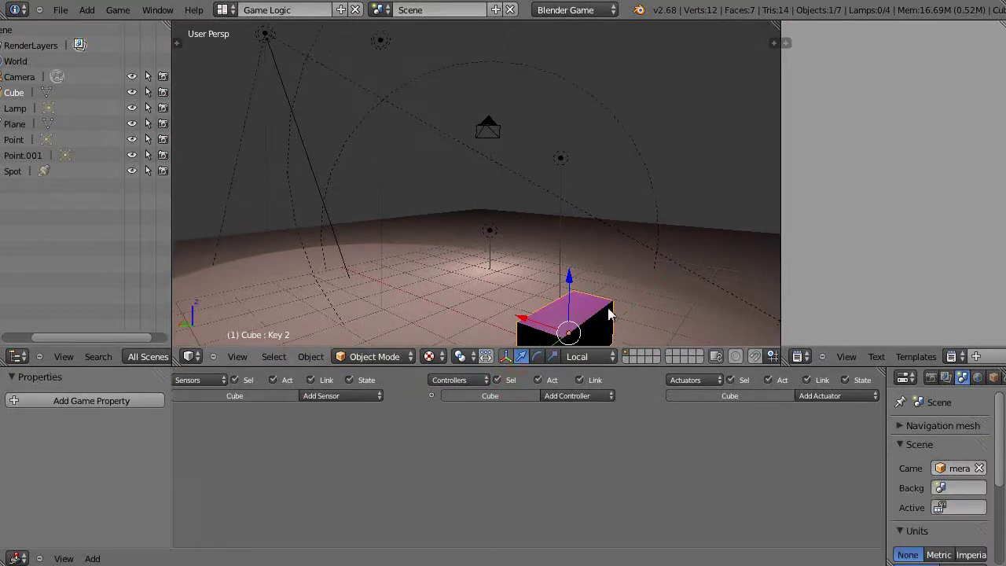
{"action": "middle_click_drag", "start_coordinate": [610, 315], "coordinate": [686, 282]}
{"action": "middle_click_drag", "start_coordinate": [512, 231], "coordinate": [493, 294]}
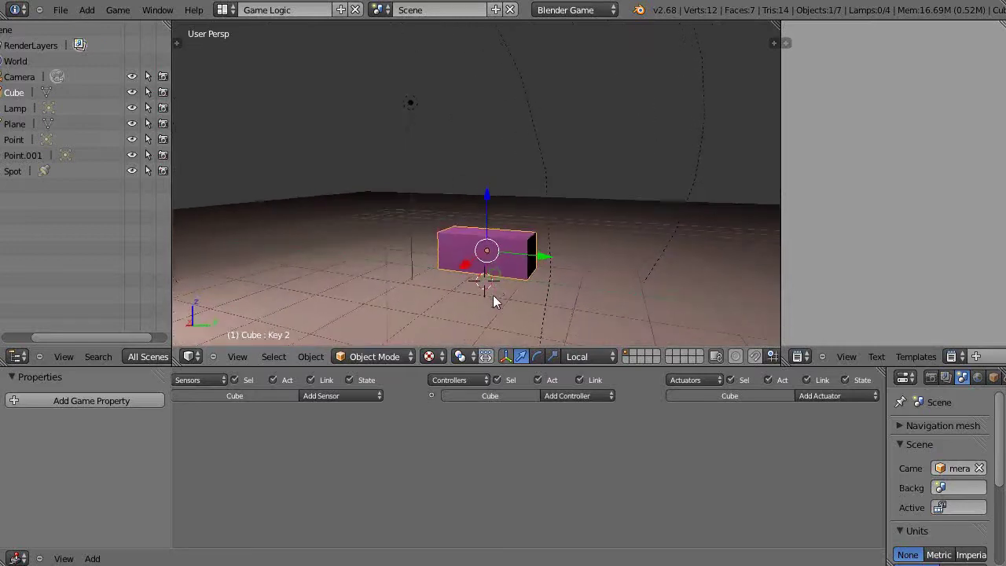
{"action": "scroll", "coordinate": [353, 407], "scroll_direction": "up", "scroll_amount": 1, "text": "ctrl"}
Step: Add a Keyboard sensor to the cube triggered by the A key
{"action": "middle_click_drag", "start_coordinate": [285, 438], "coordinate": [422, 407], "text": "ctrl"}
{"action": "left_click", "coordinate": [422, 405]}
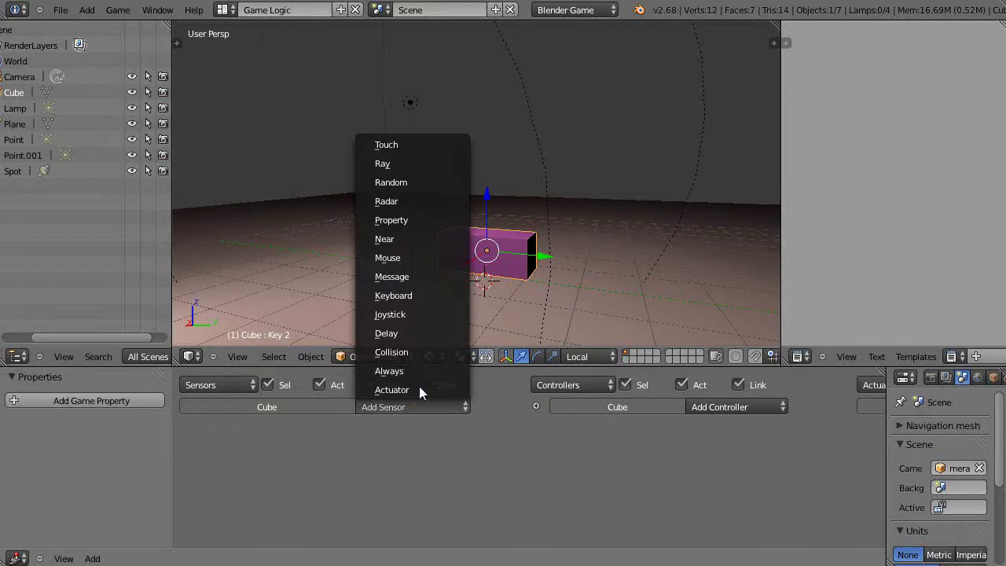
{"action": "left_click", "coordinate": [391, 295]}
{"action": "left_click", "coordinate": [303, 505]}
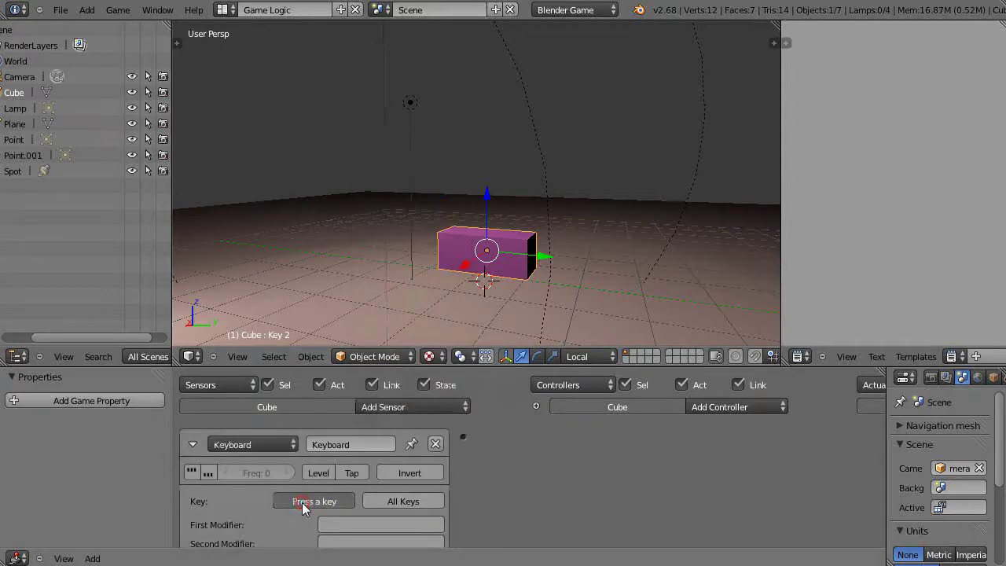
{"action": "key", "text": "a"}
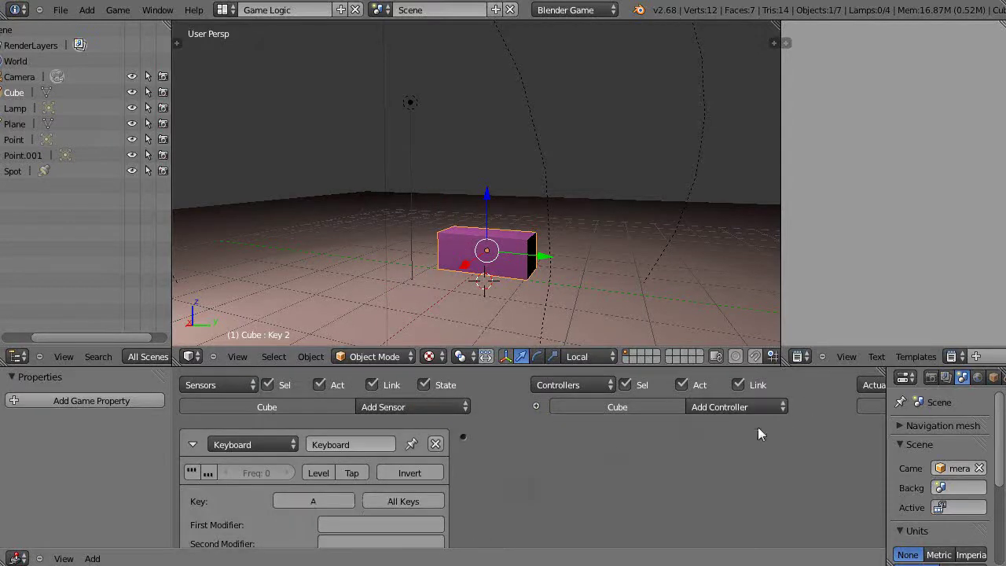
{"action": "middle_click_drag", "start_coordinate": [756, 466], "coordinate": [484, 438]}
Step: Add an Action actuator, link the Keyboard sensor to it, and enable positive pulse
{"action": "left_click", "coordinate": [839, 379]}
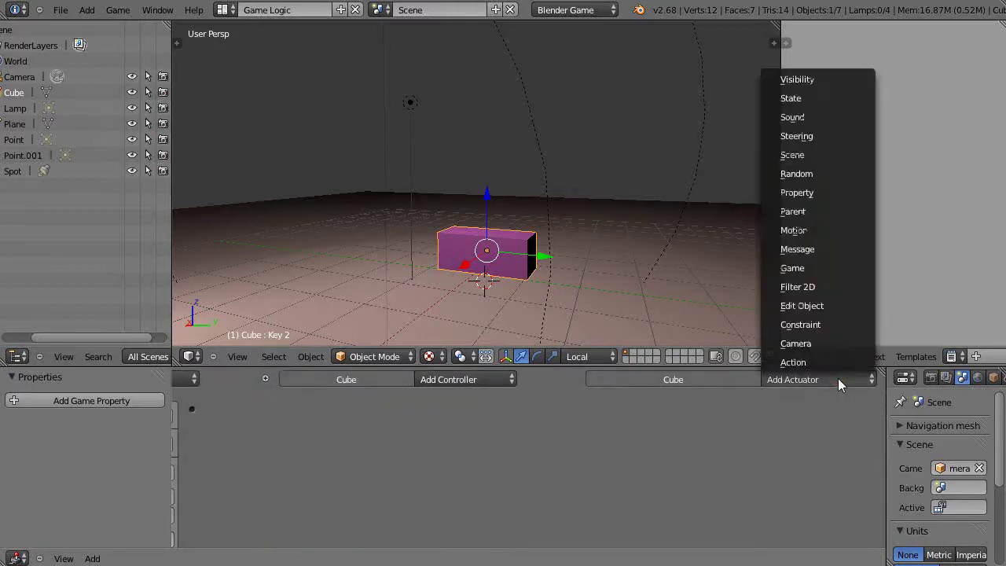
{"action": "left_click", "coordinate": [791, 362]}
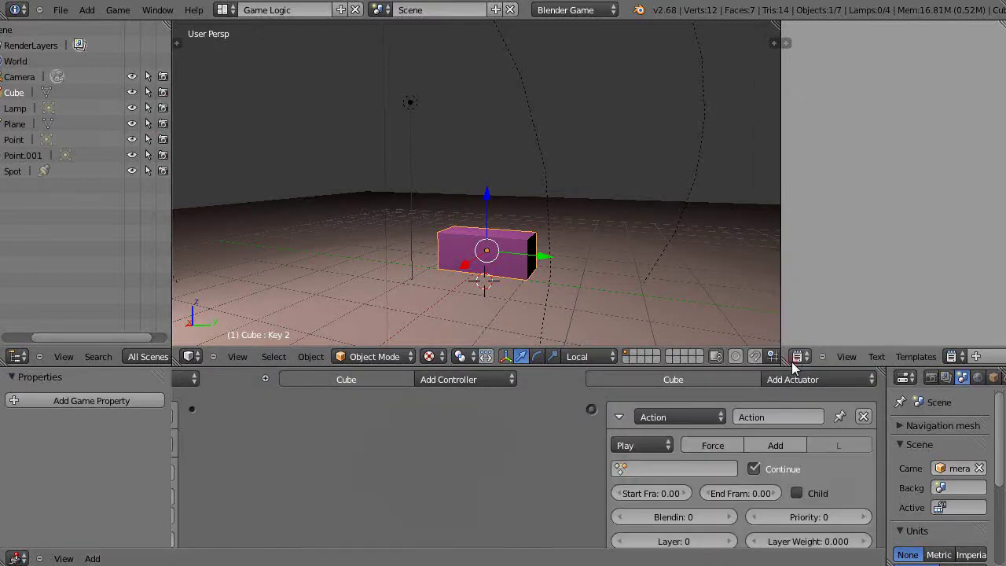
{"action": "middle_click_drag", "start_coordinate": [382, 478], "coordinate": [413, 481]}
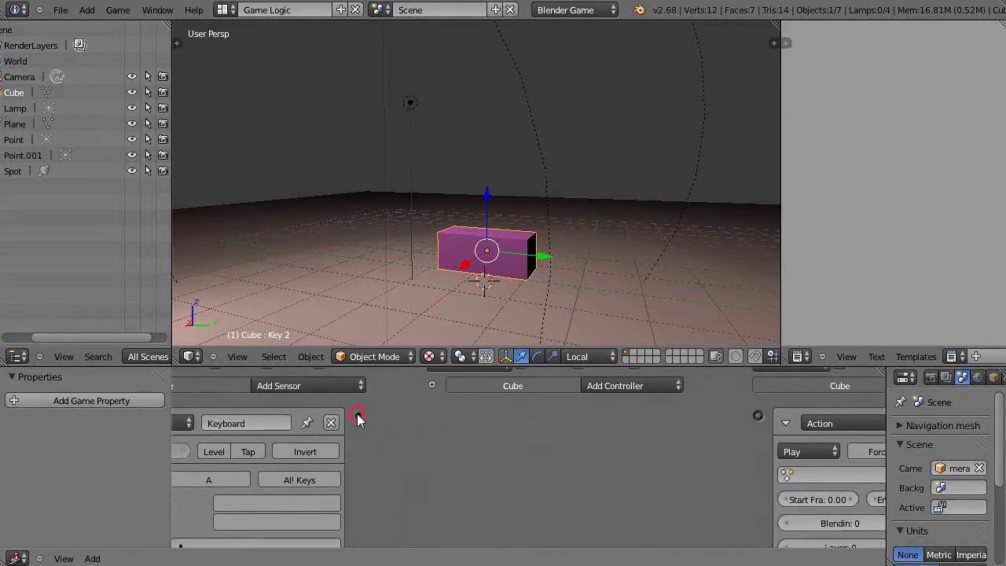
{"action": "left_click_drag", "start_coordinate": [358, 419], "coordinate": [751, 419]}
{"action": "left_click_drag", "start_coordinate": [759, 423], "coordinate": [758, 417]}
{"action": "scroll", "coordinate": [629, 482], "scroll_direction": "left", "scroll_amount": 5, "text": "ctrl"}
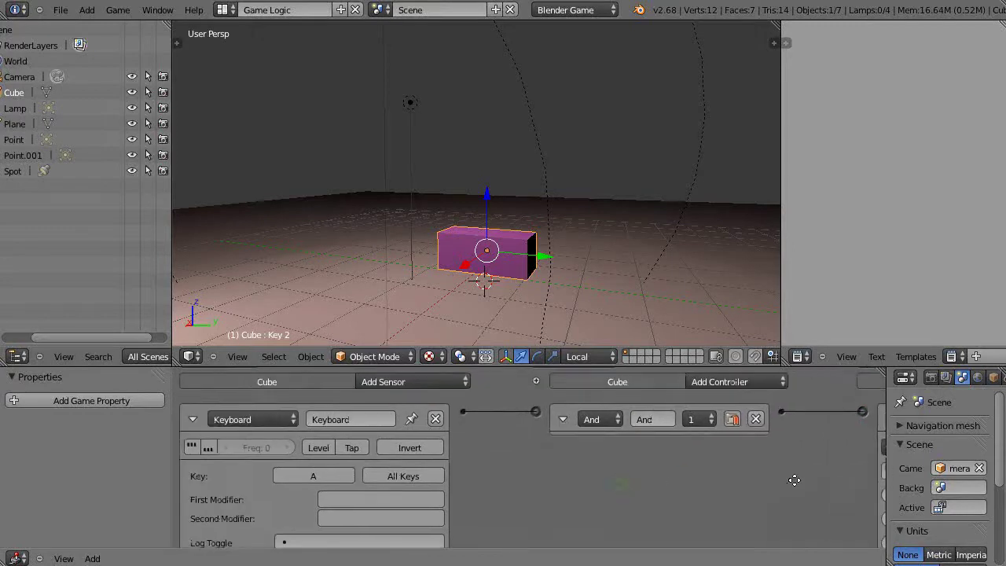
{"action": "left_click", "coordinate": [193, 448]}
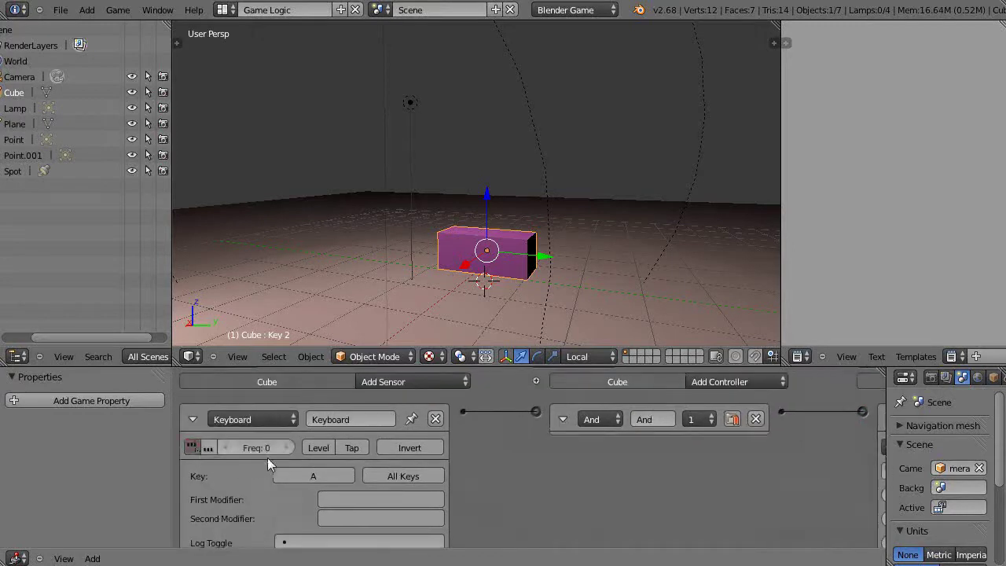
{"action": "middle_click_drag", "start_coordinate": [678, 508], "coordinate": [356, 480]}
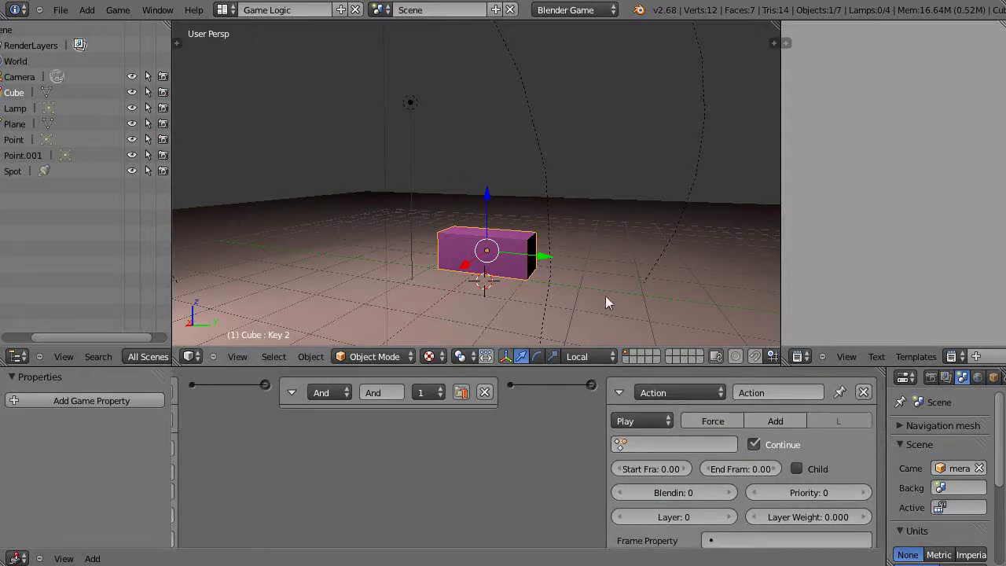
Step: Assign KeyAction to the Action actuator with start frame 1 and end frame 50
{"action": "left_click", "coordinate": [666, 445]}
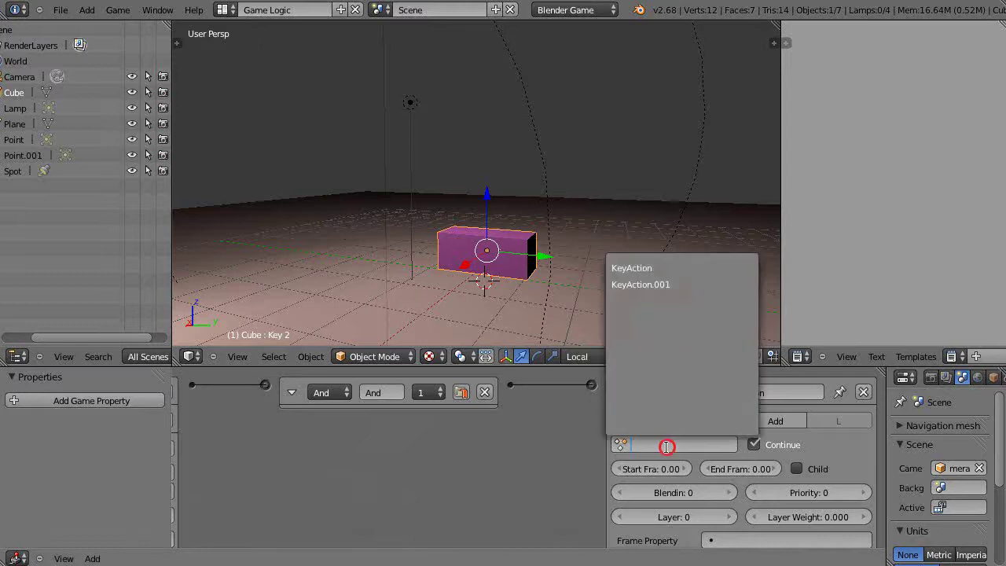
{"action": "left_click", "coordinate": [638, 269]}
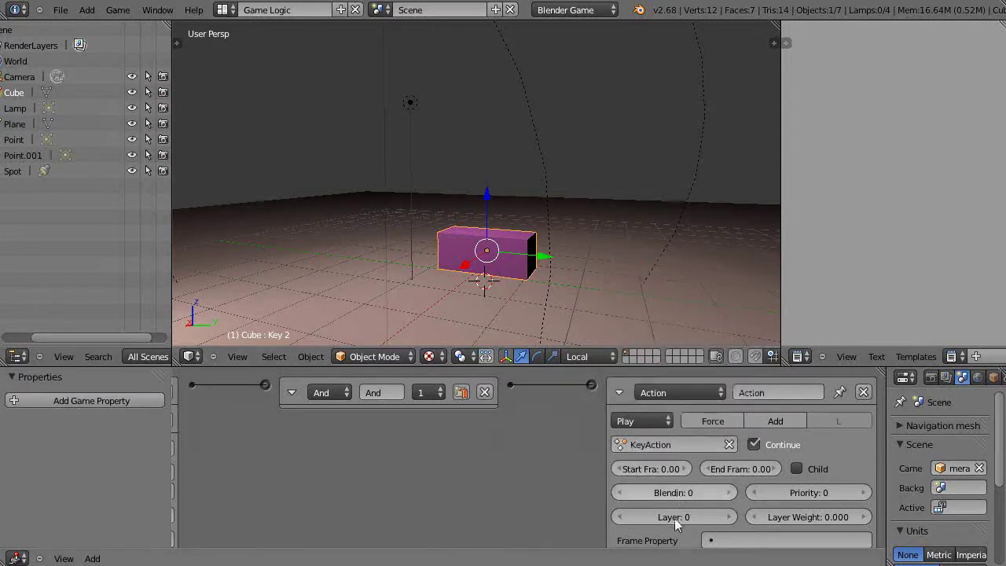
{"action": "left_click", "coordinate": [656, 470]}
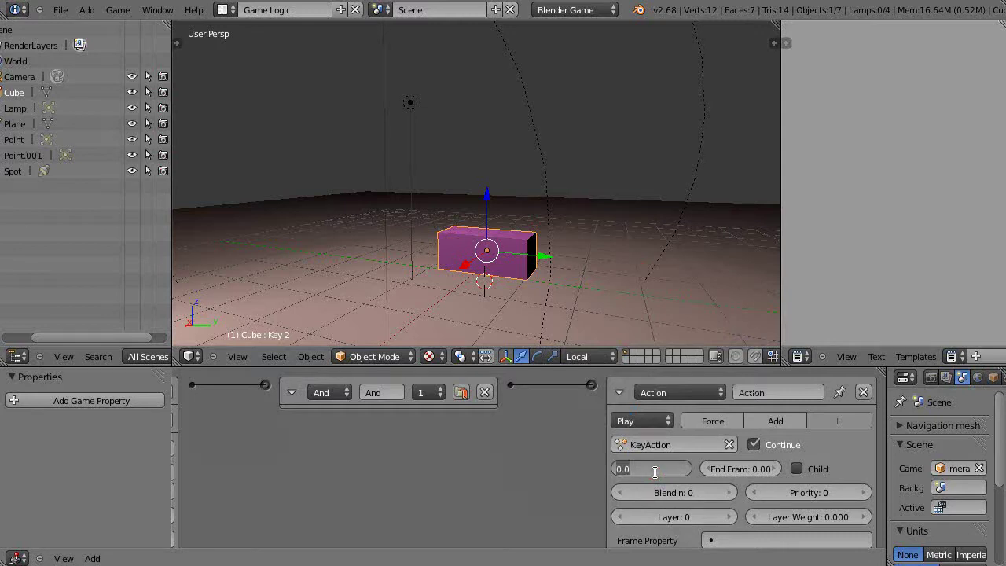
{"action": "type", "text": "1"}
{"action": "left_click", "coordinate": [761, 470]}
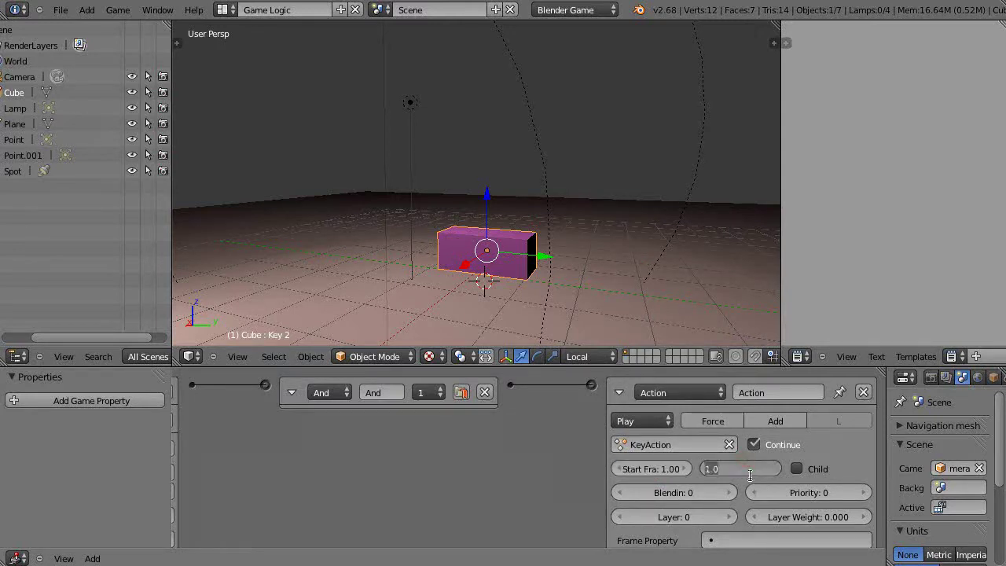
{"action": "type", "text": "50"}
{"action": "key", "text": "Return"}
{"action": "middle_click_drag", "start_coordinate": [454, 454], "coordinate": [621, 442]}
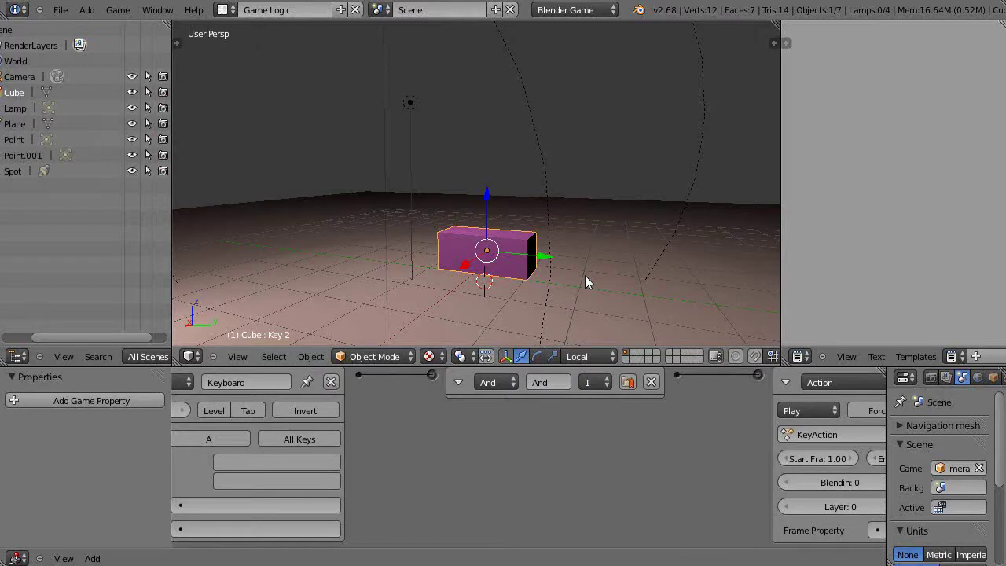
Step: Start the game with P, then press A to play KeyAction on the cube
{"action": "key", "text": "p"}
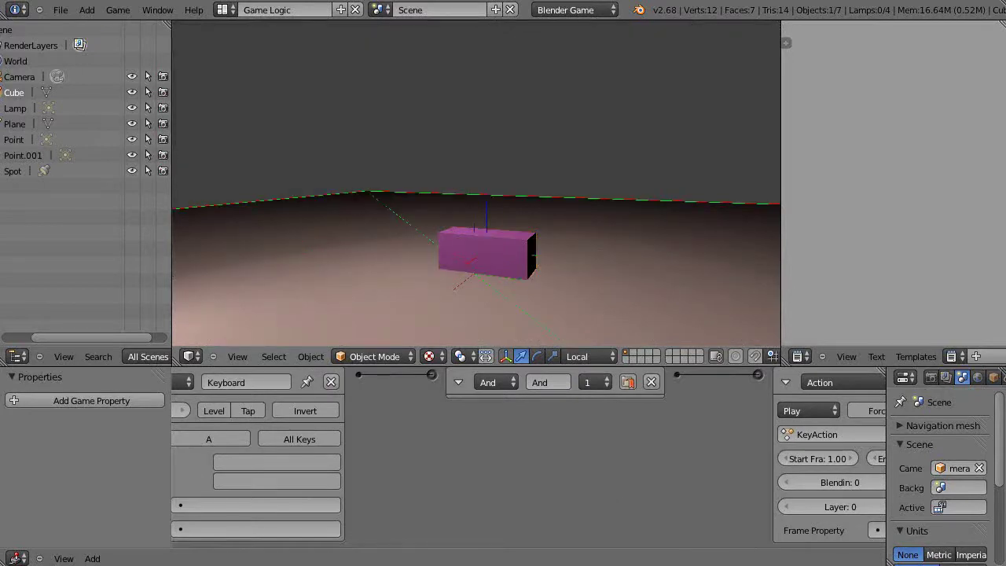
{"action": "key", "text": "a"}
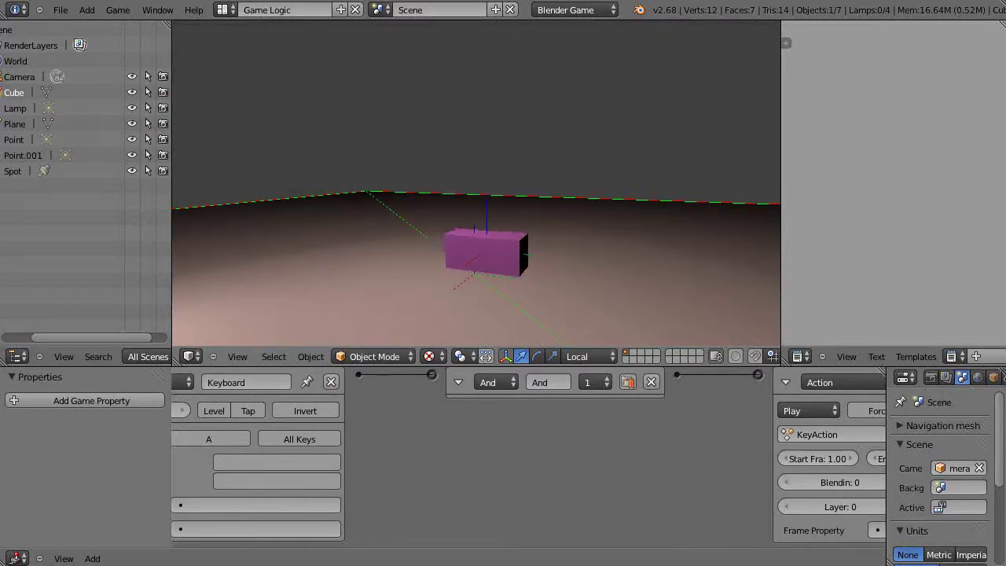